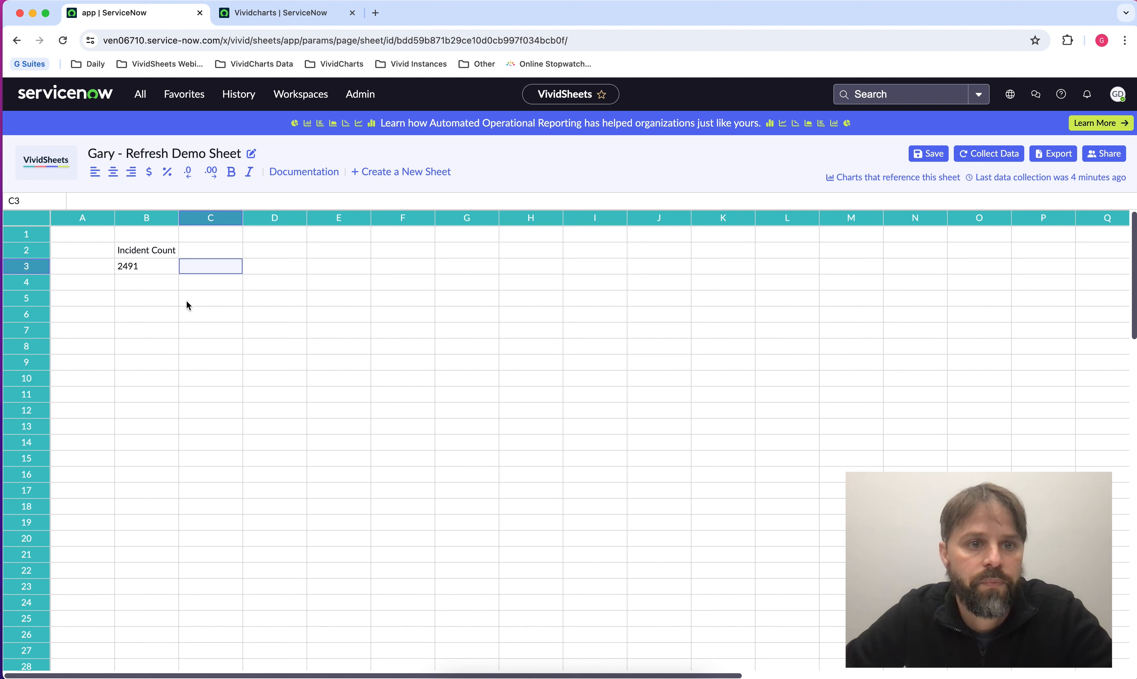
Examine the formula in cell B3 beneath the Incident Count heading
click(171, 285)
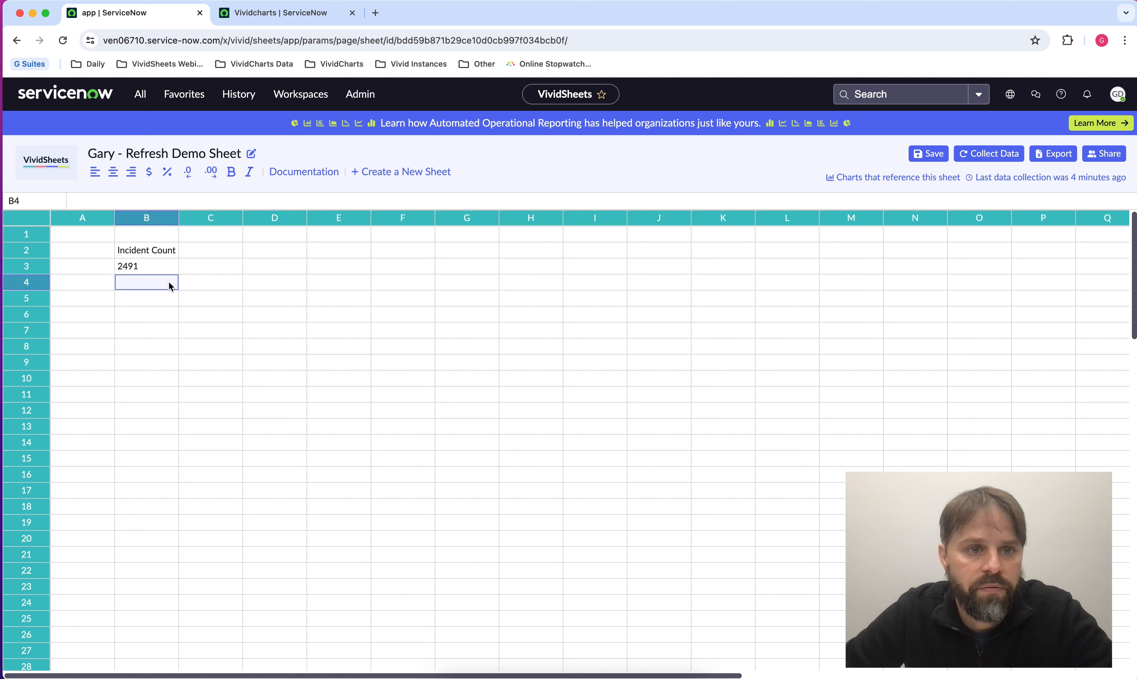
click(161, 298)
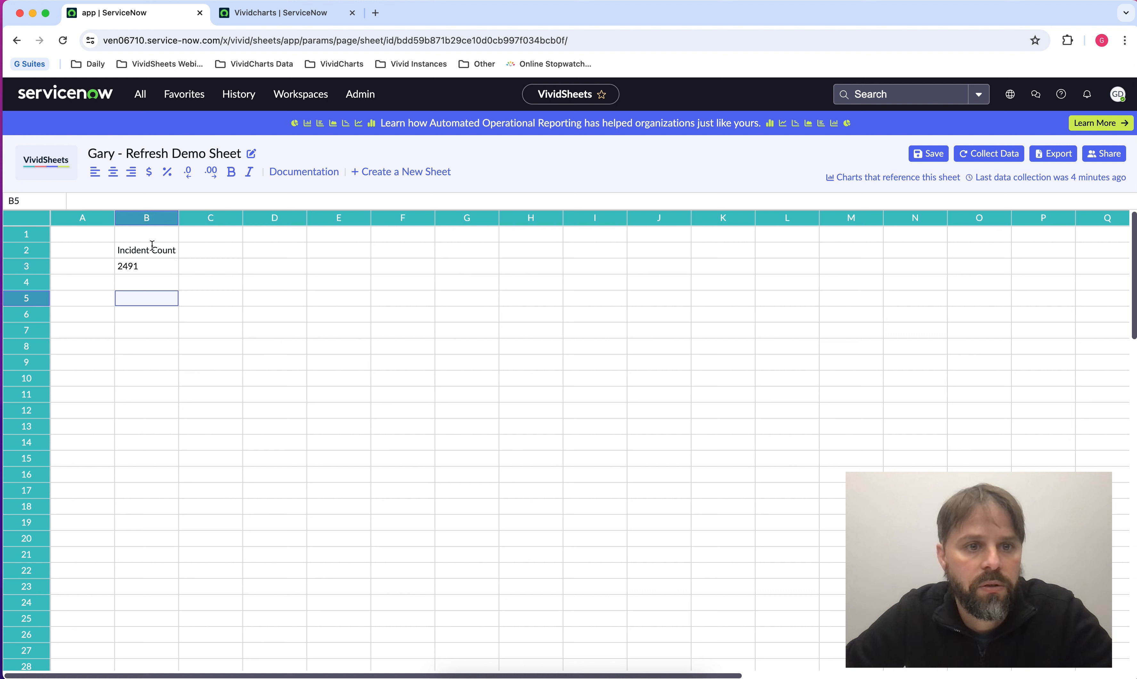
click(158, 267)
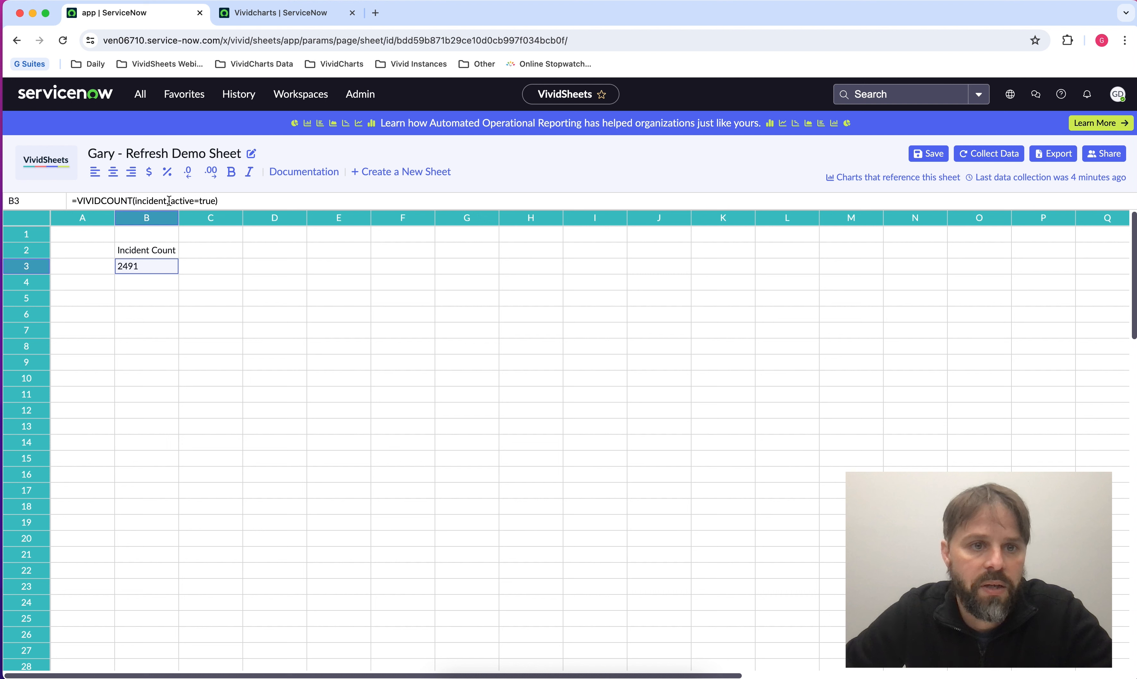
click(199, 285)
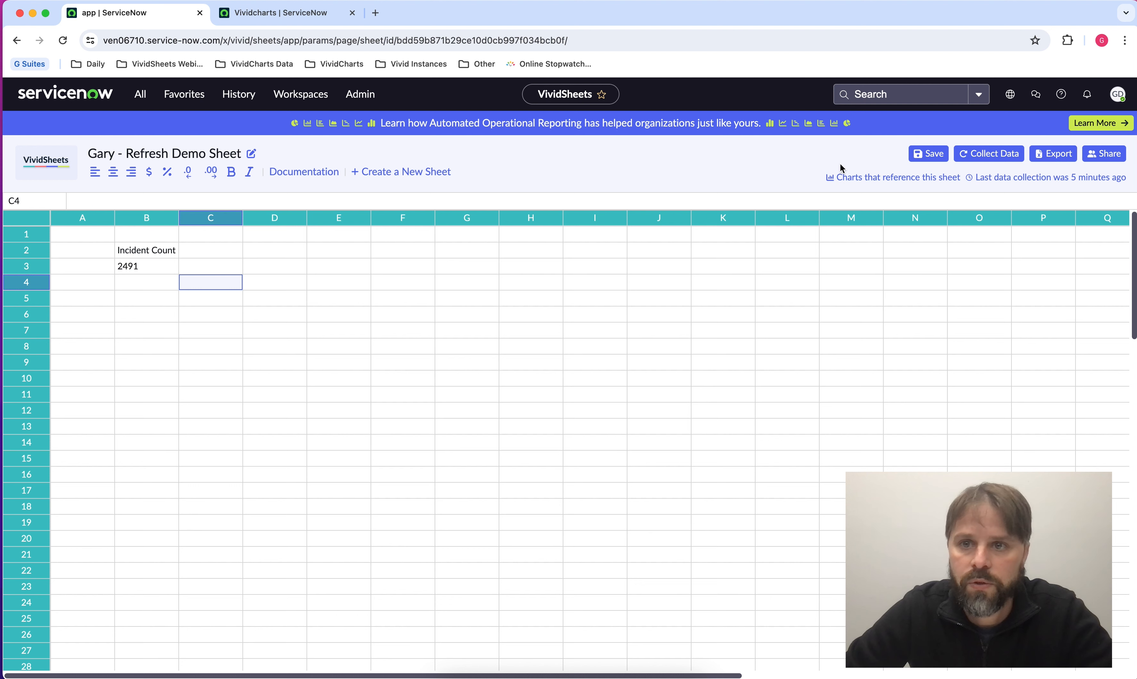
Save the refresh demo sheet and dismiss the confirmation message
click(937, 156)
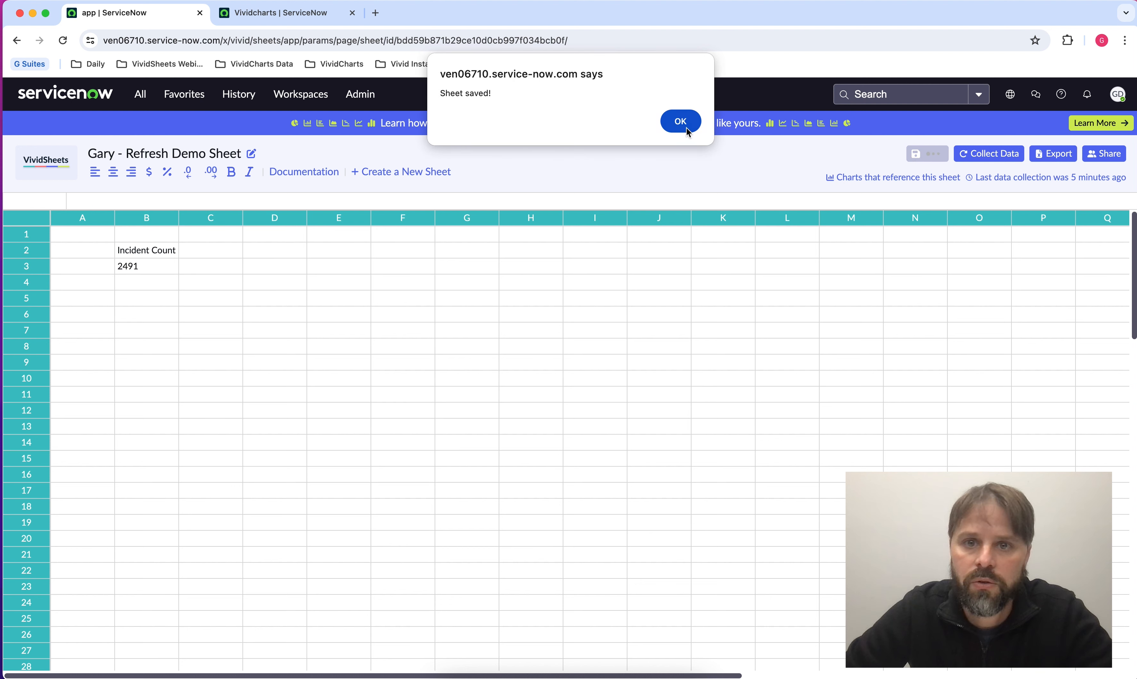
click(687, 131)
click(240, 269)
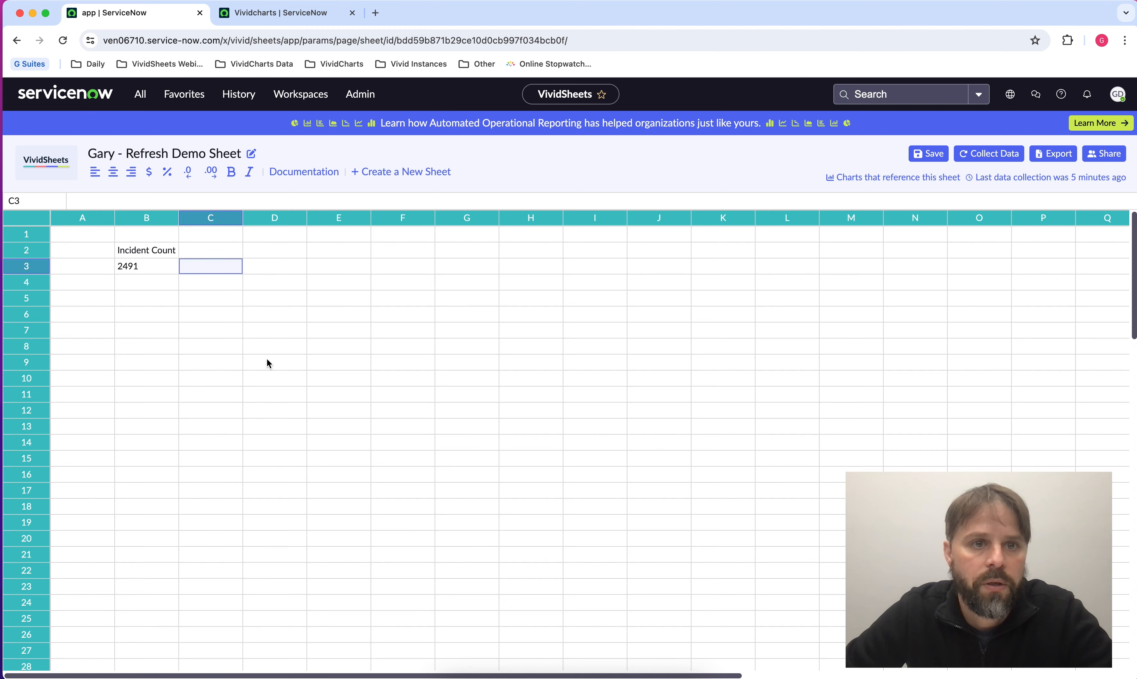
Switch to VividCharts and create a new Slide Deck
click(266, 20)
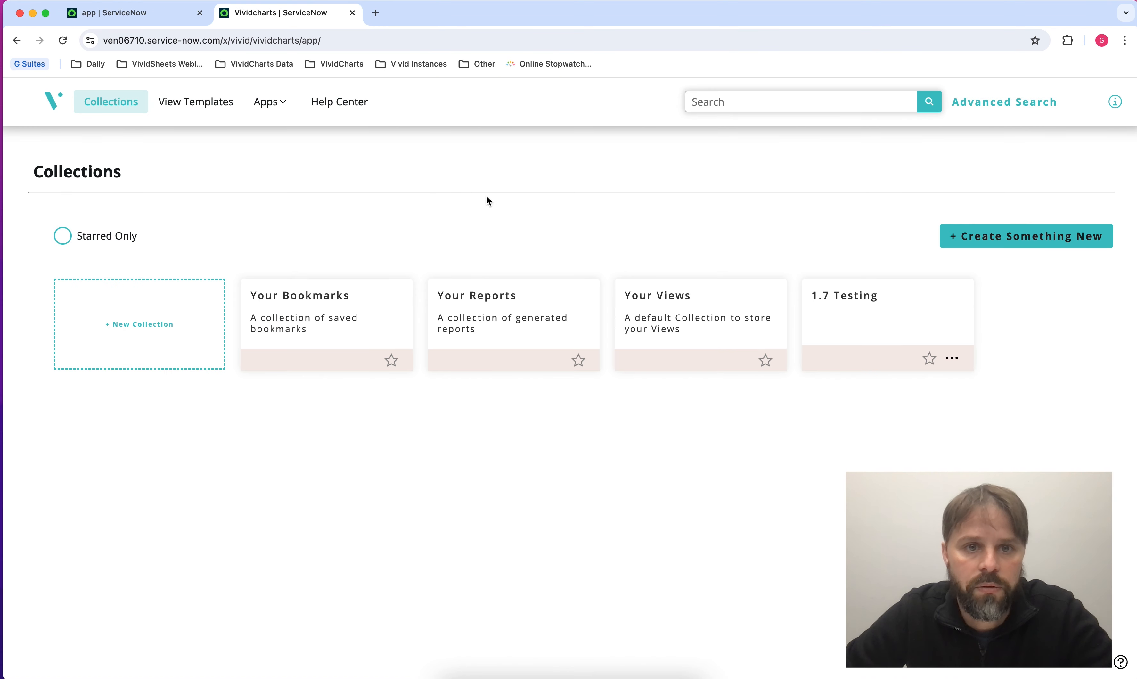
click(1013, 244)
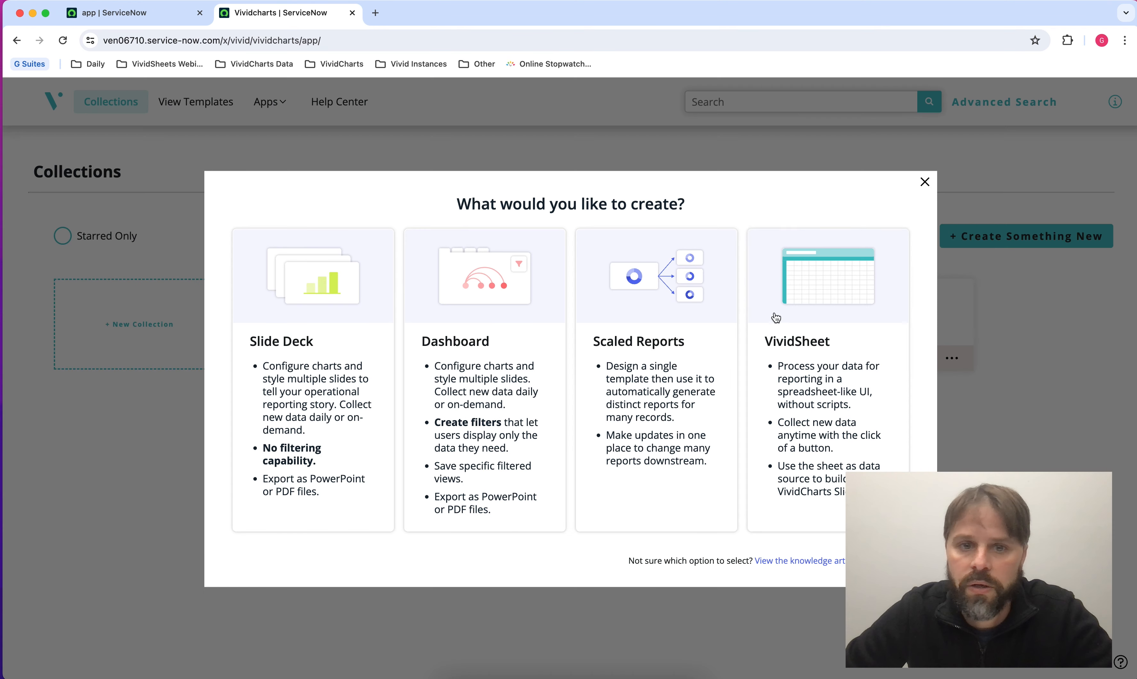
click(324, 353)
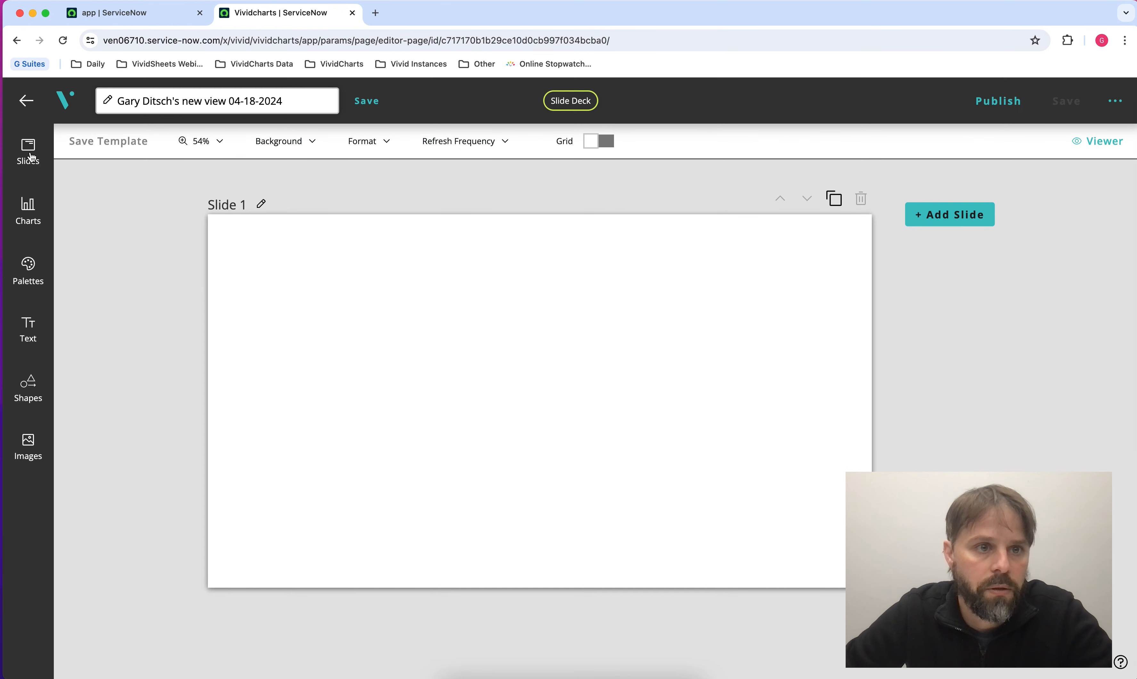
Add a Score chart to Slide 1 with VividSheets as its data source and the Refresh Demo Sheet selected
click(28, 210)
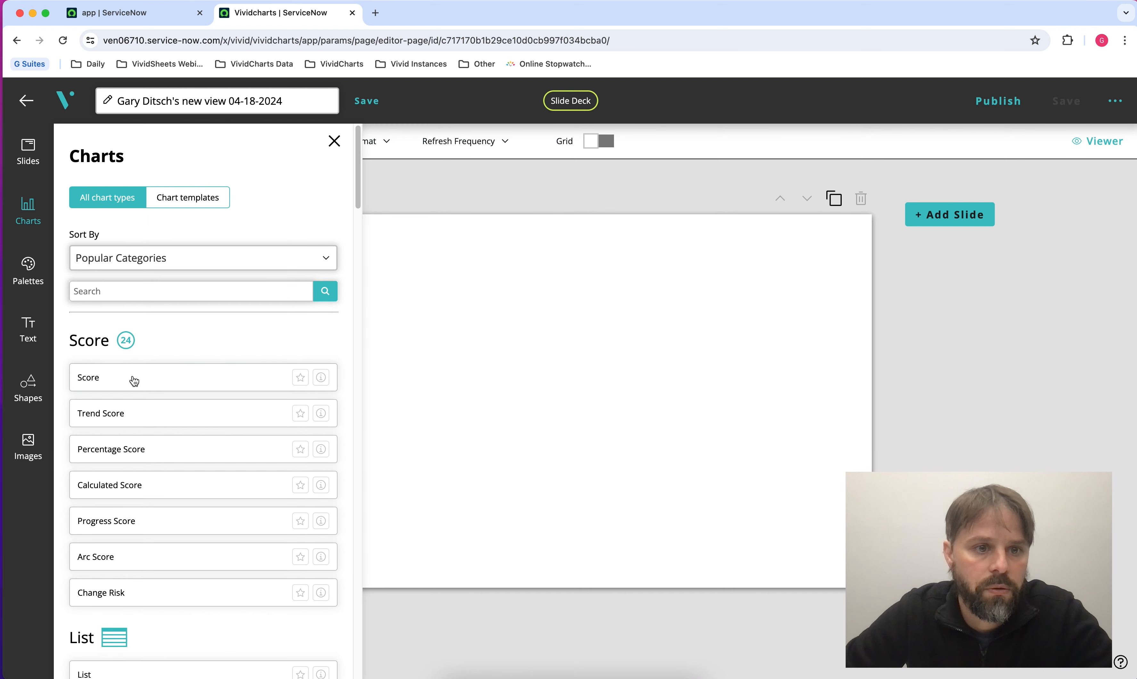
click(134, 380)
click(158, 220)
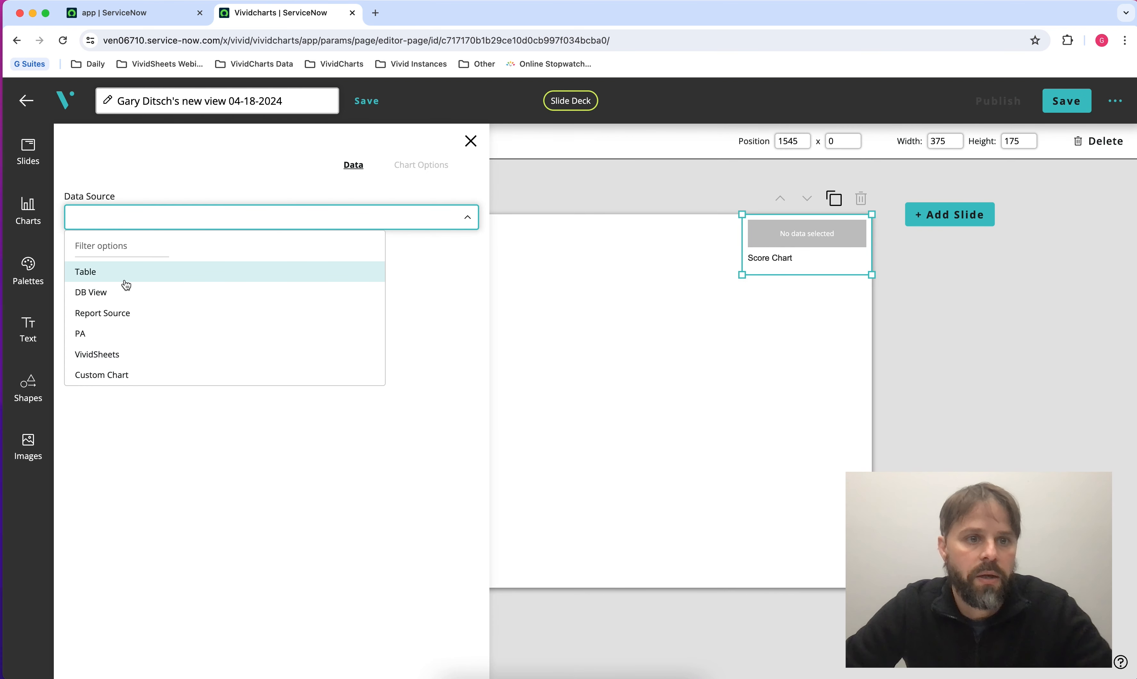
click(124, 354)
click(151, 275)
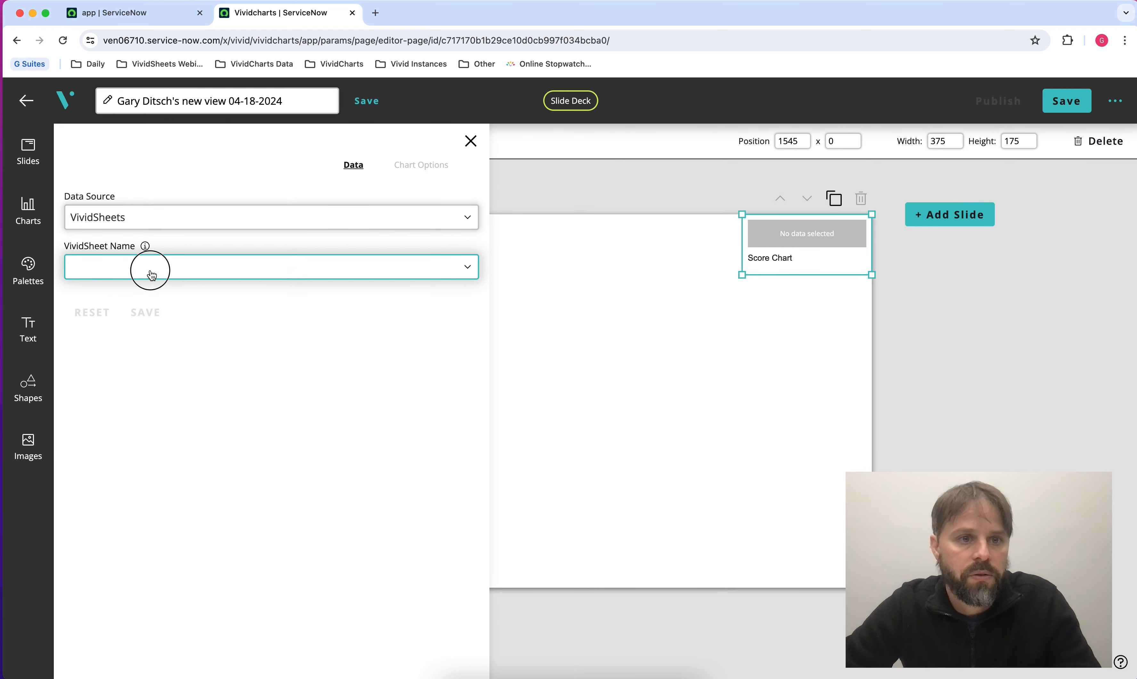
text(g)
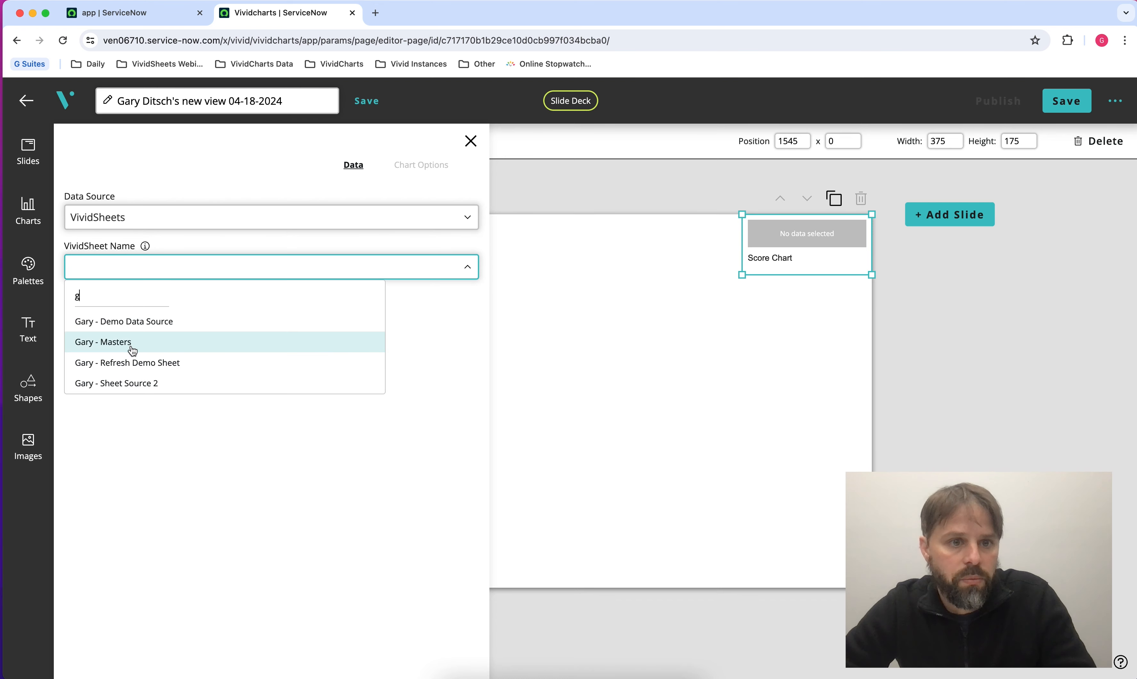
click(134, 364)
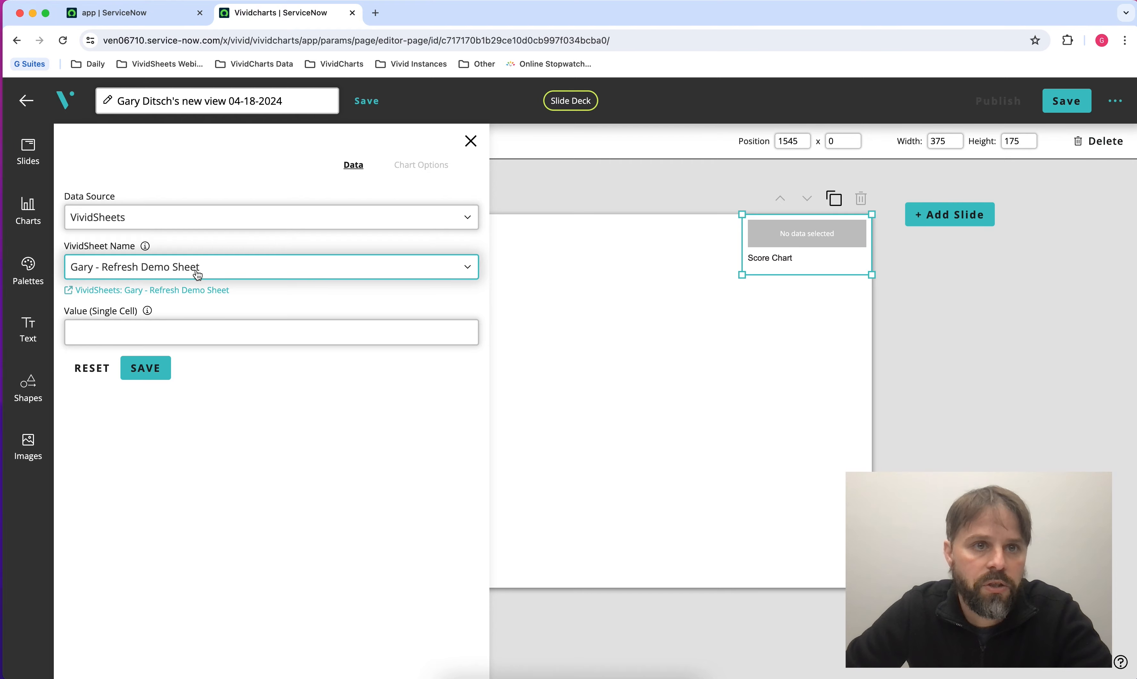
Check the count's cell in the sheet, set the score chart's single-cell value to B3 and save the data settings
click(143, 12)
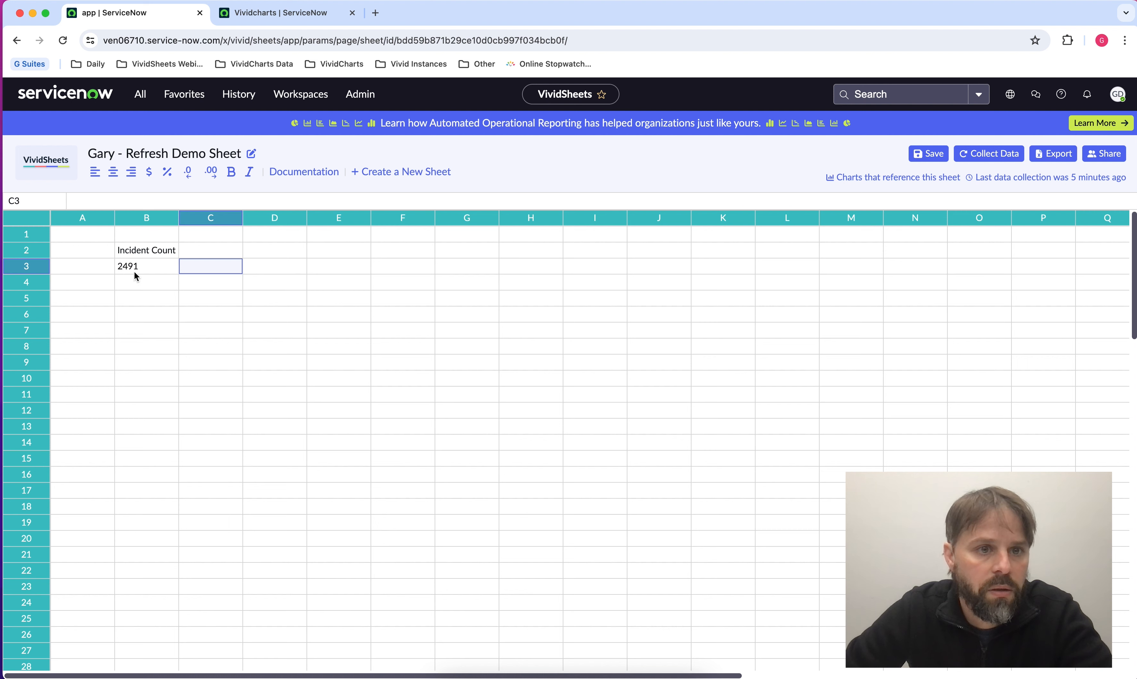
click(261, 13)
click(180, 333)
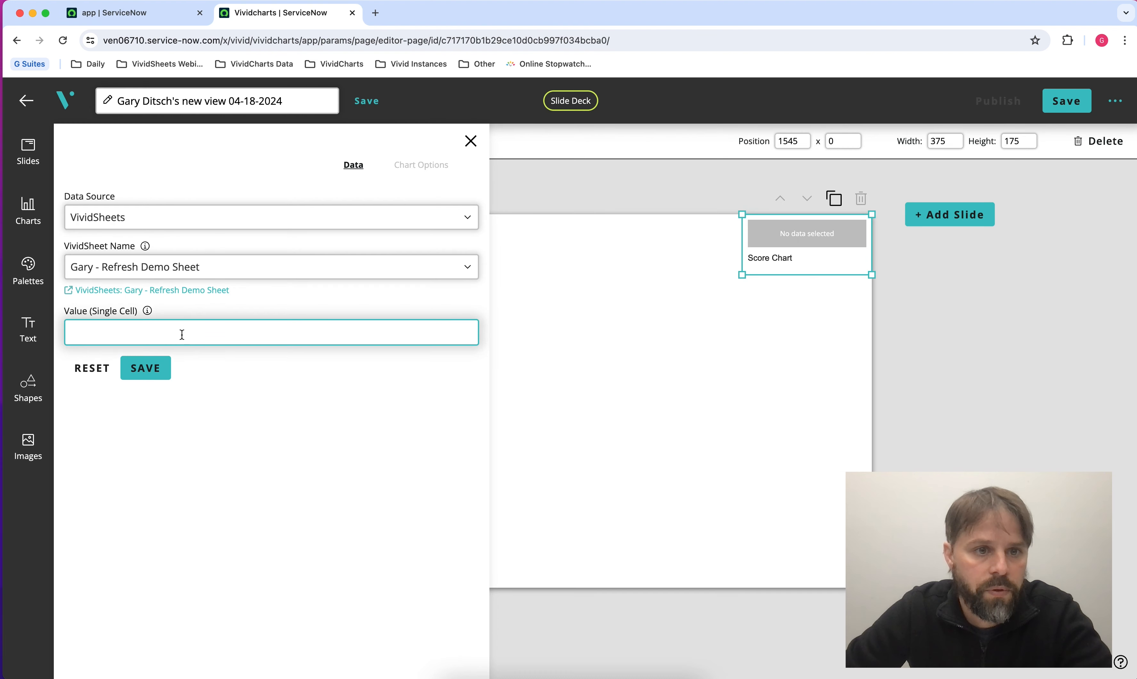
text(B)
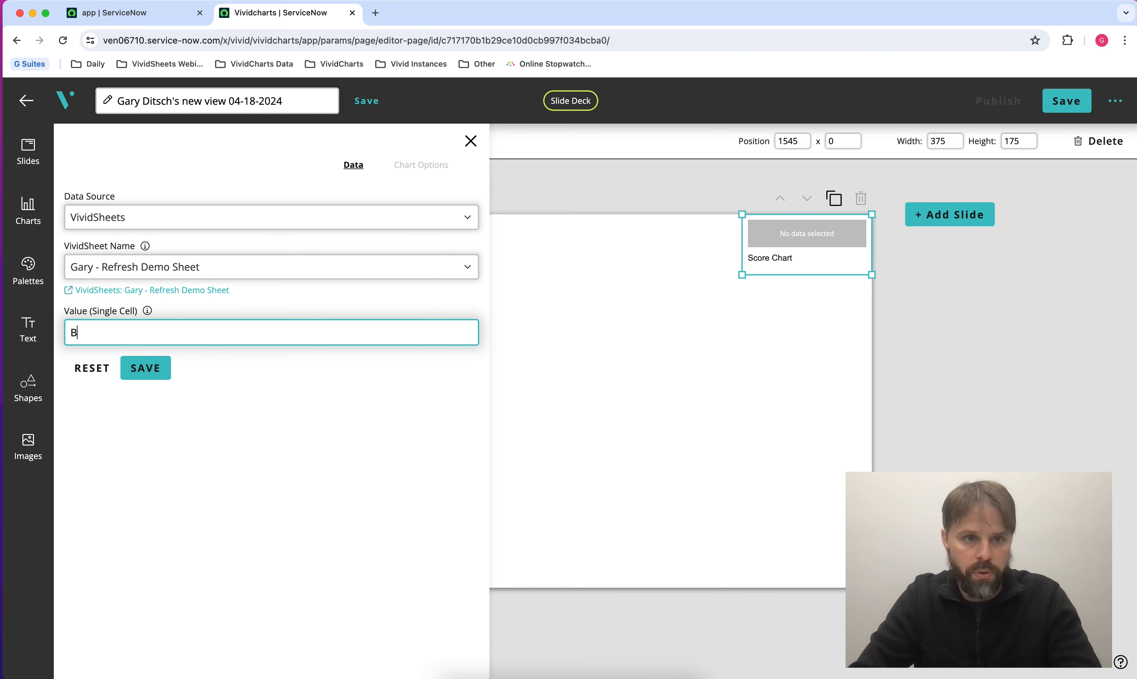
text(3)
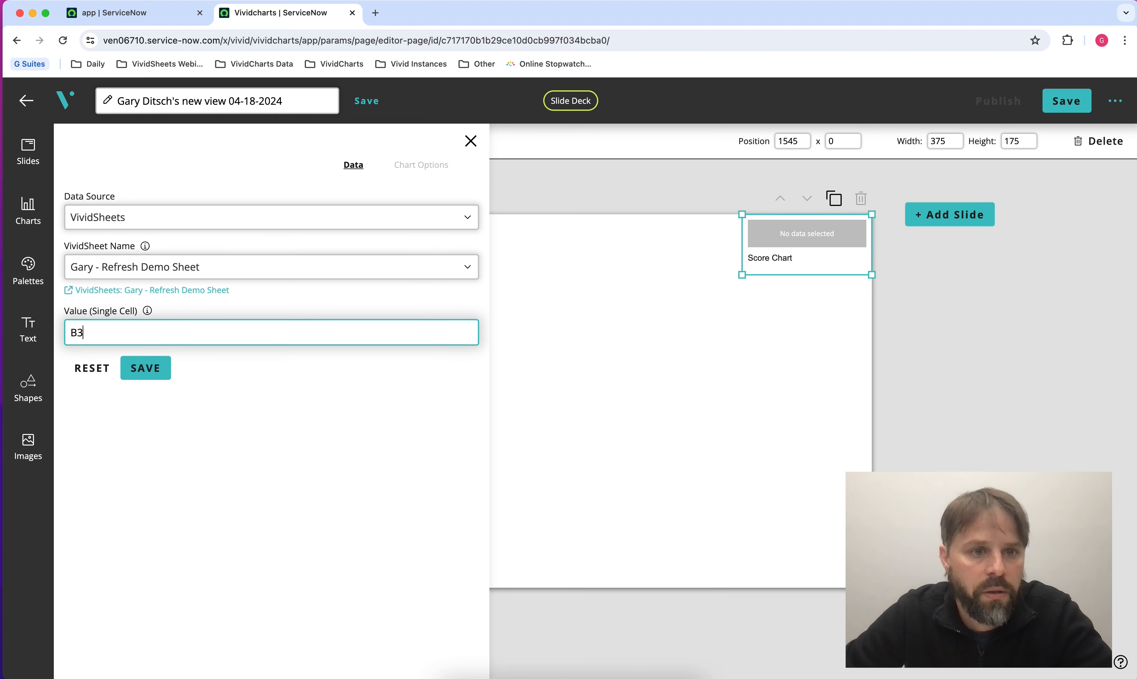
click(145, 372)
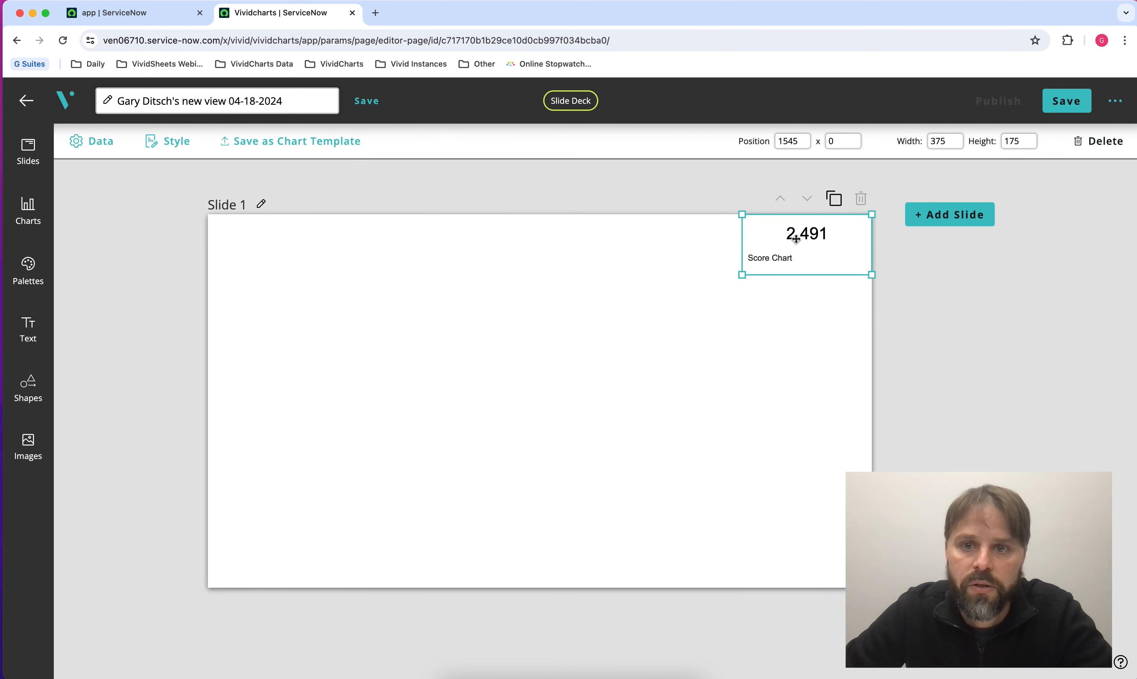
Move the score chart to about 701 x 244 on the slide and change its title to "Active Incidents"
drag(819, 248, 524, 333)
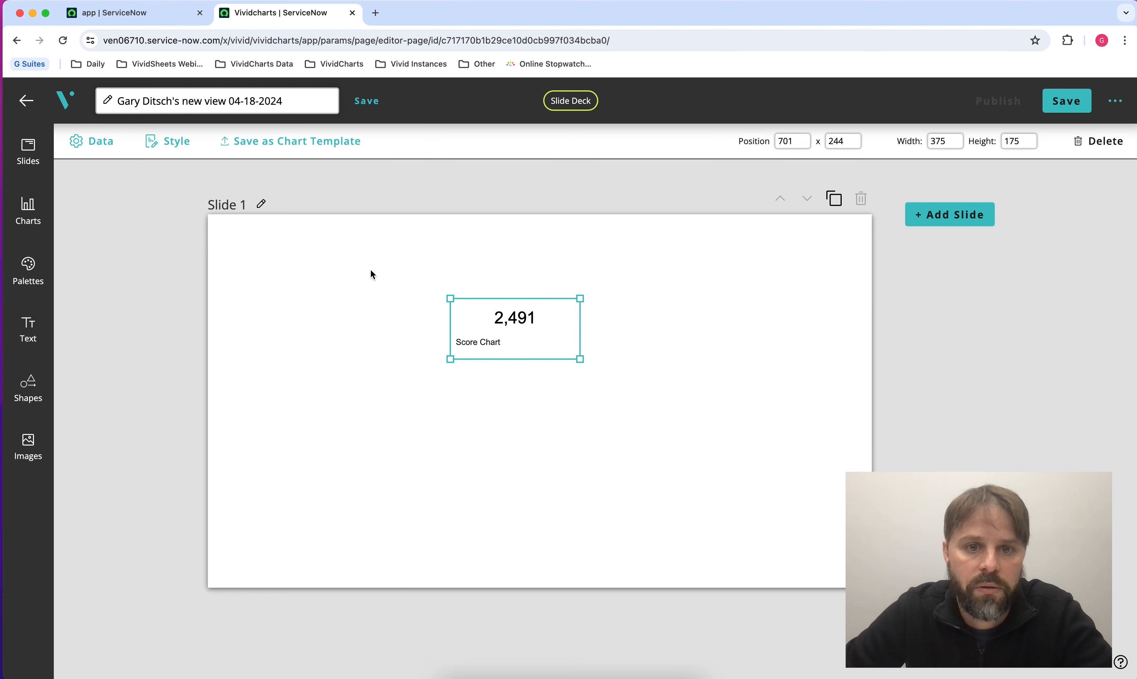
click(177, 141)
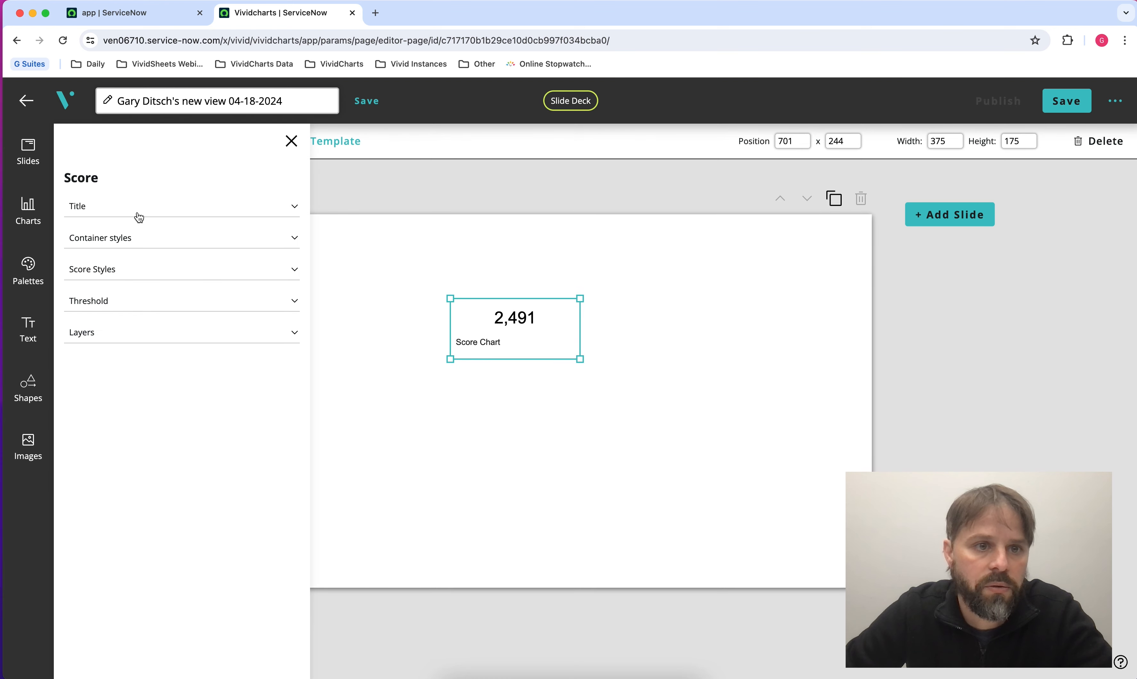
click(138, 213)
drag(140, 293, 71, 293)
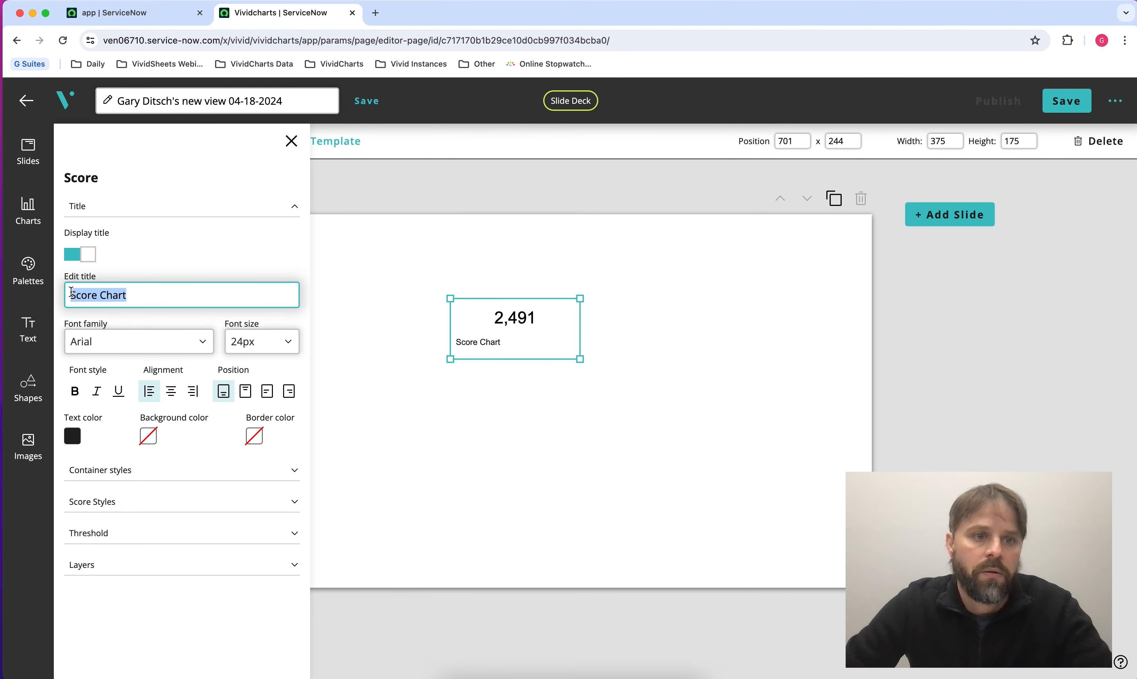
text(Ac)
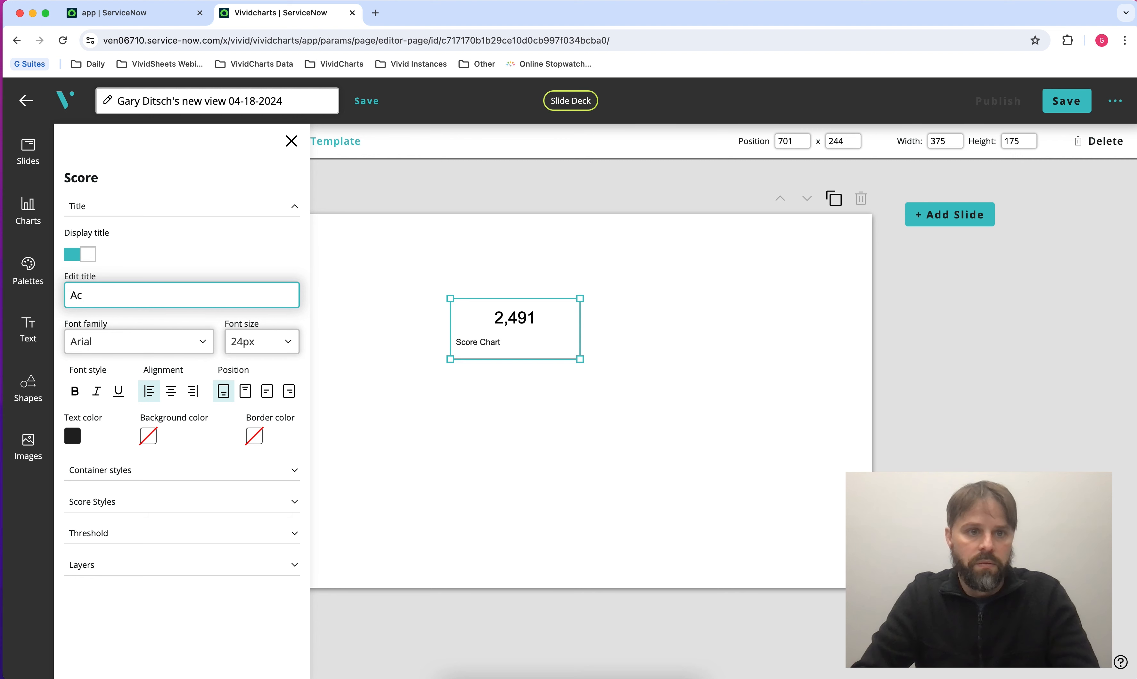
text(tive Incidents)
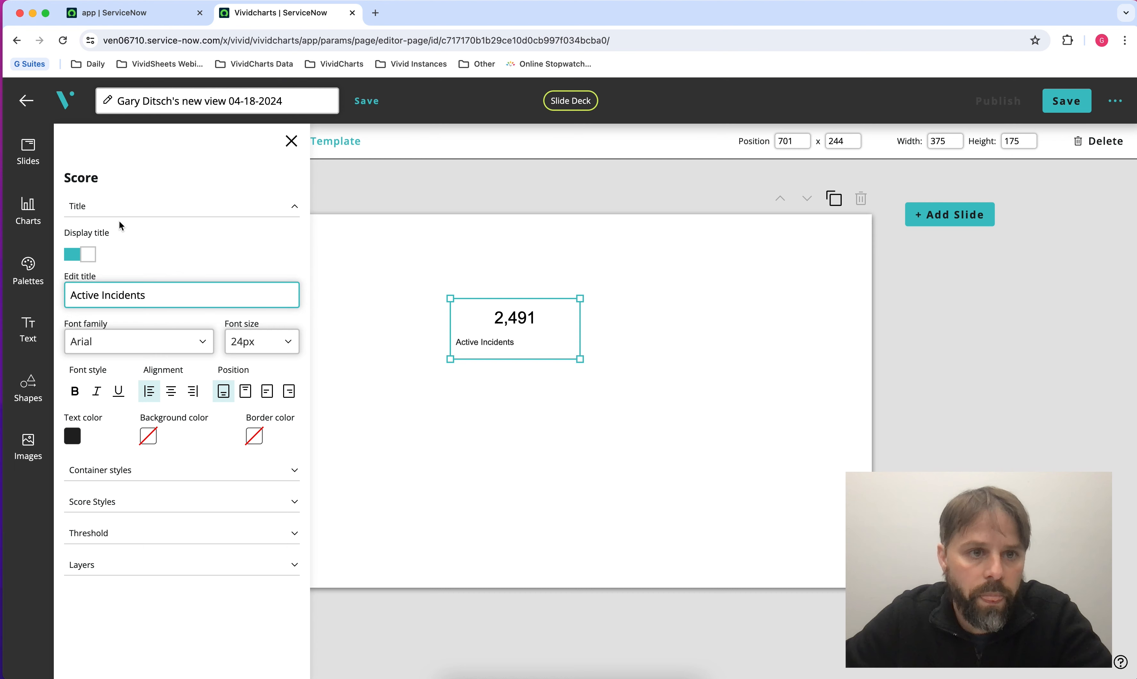
click(154, 207)
click(284, 142)
click(416, 403)
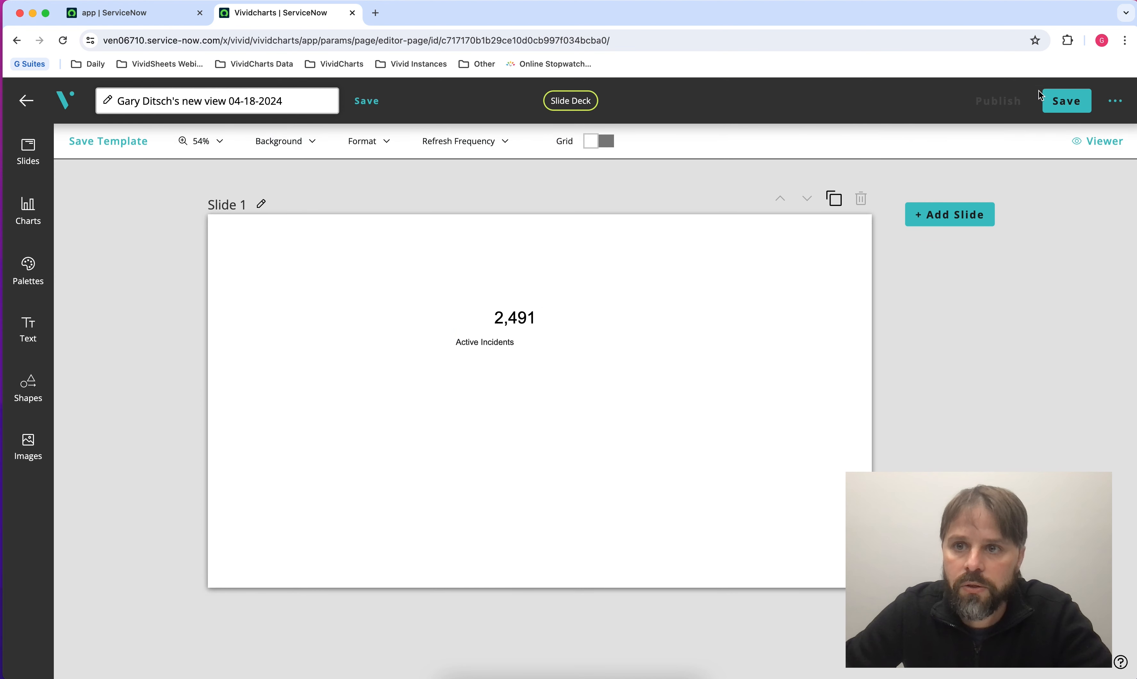
Save and publish the slide deck and open it in the viewer
click(1066, 101)
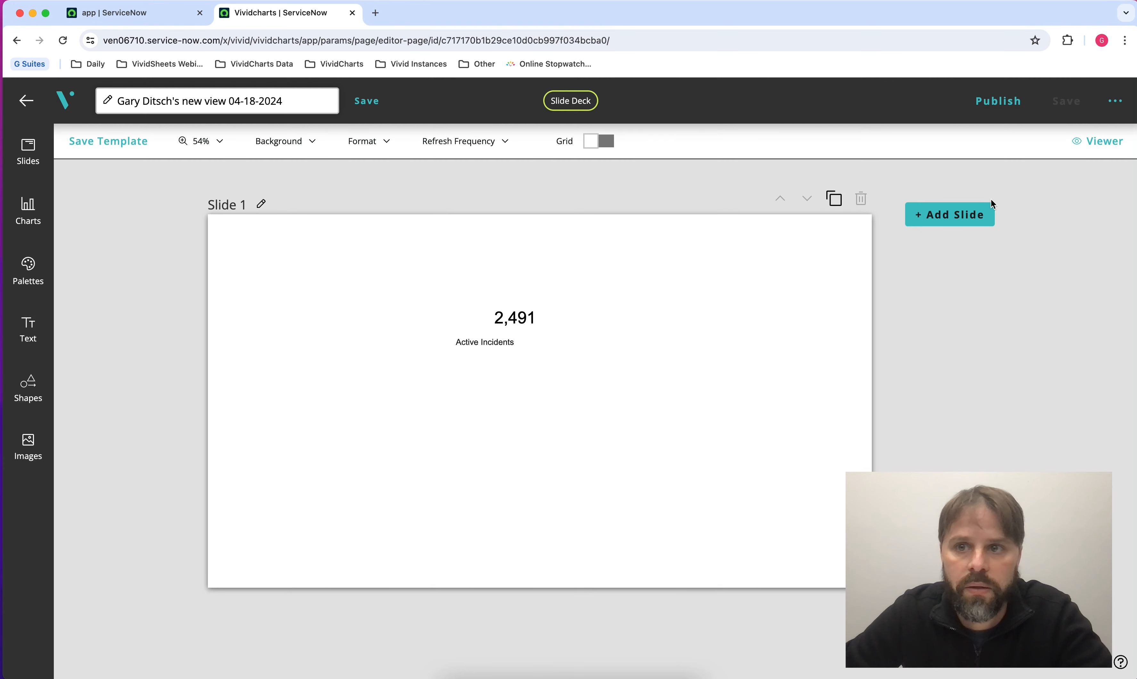
click(997, 102)
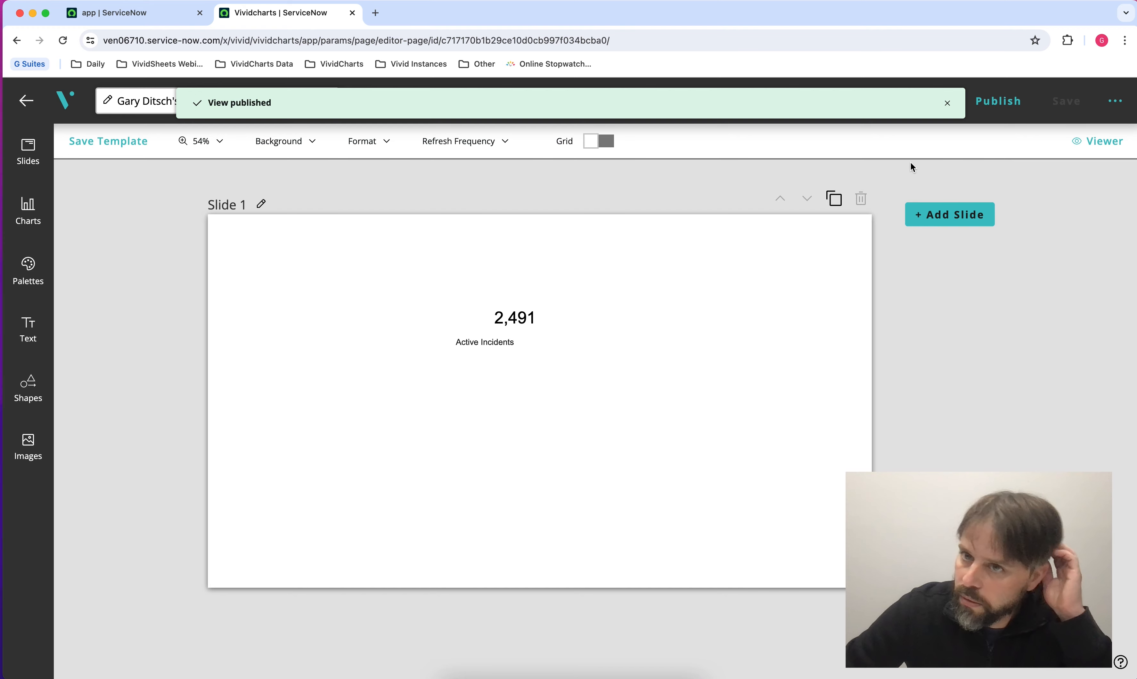
click(1115, 142)
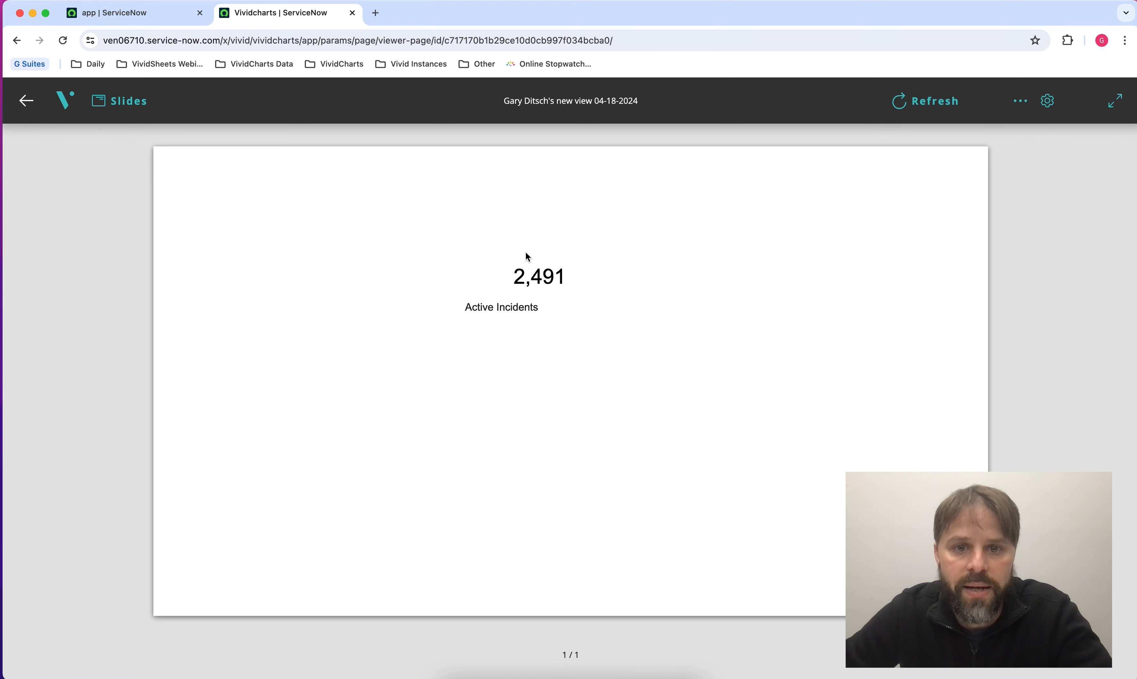
Open the ven06710.service-now.com instance in a new browser tab
click(374, 16)
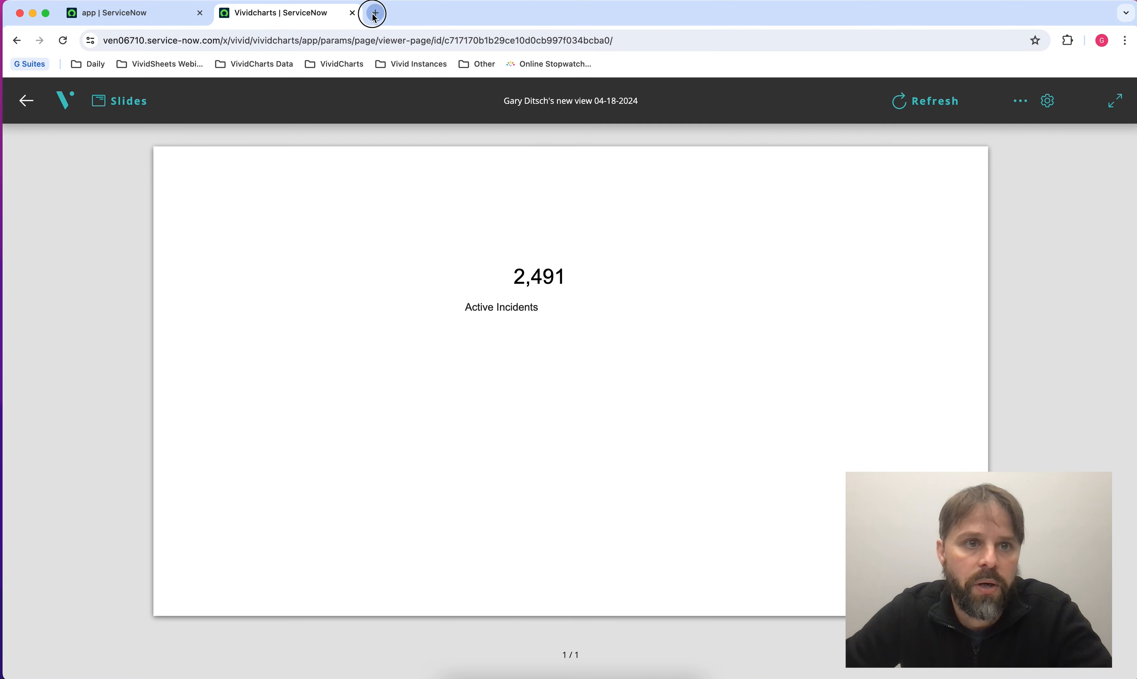
text(ven)
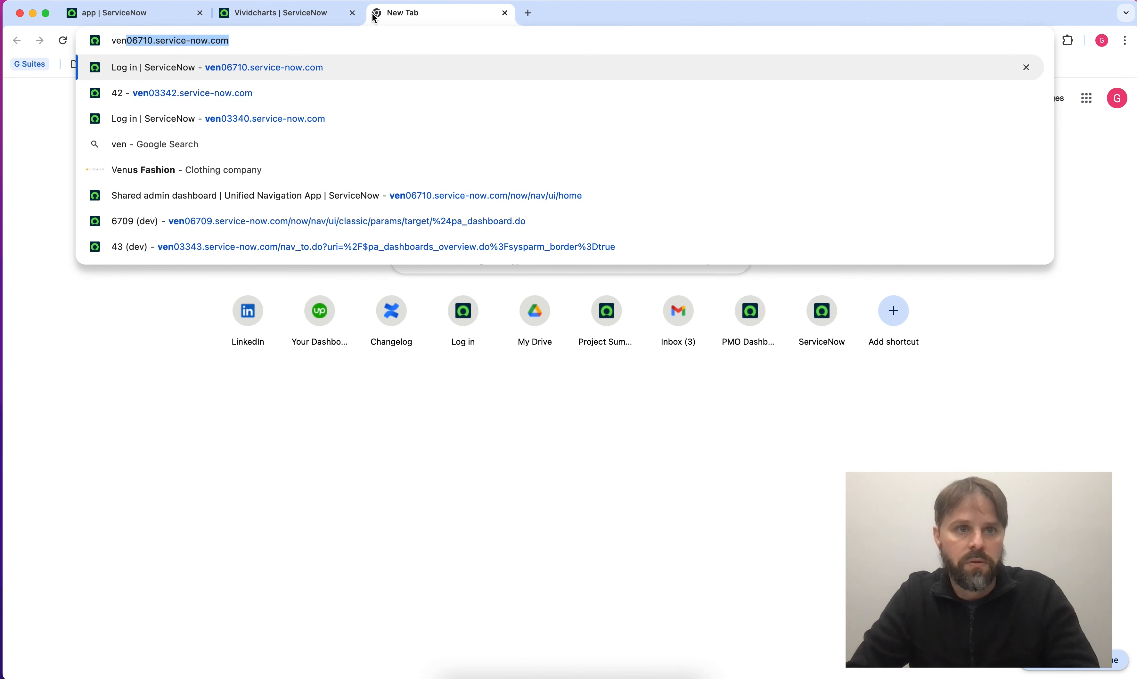
key(Return)
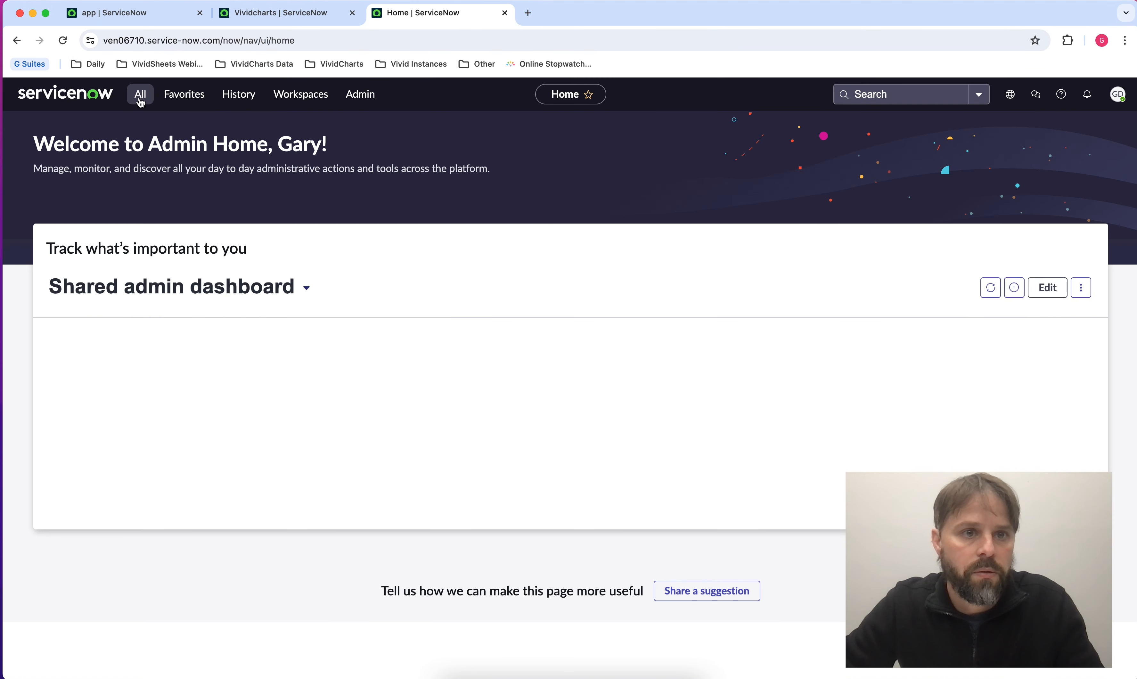
Open the list of all incidents and start a new incident record
click(141, 97)
text(i)
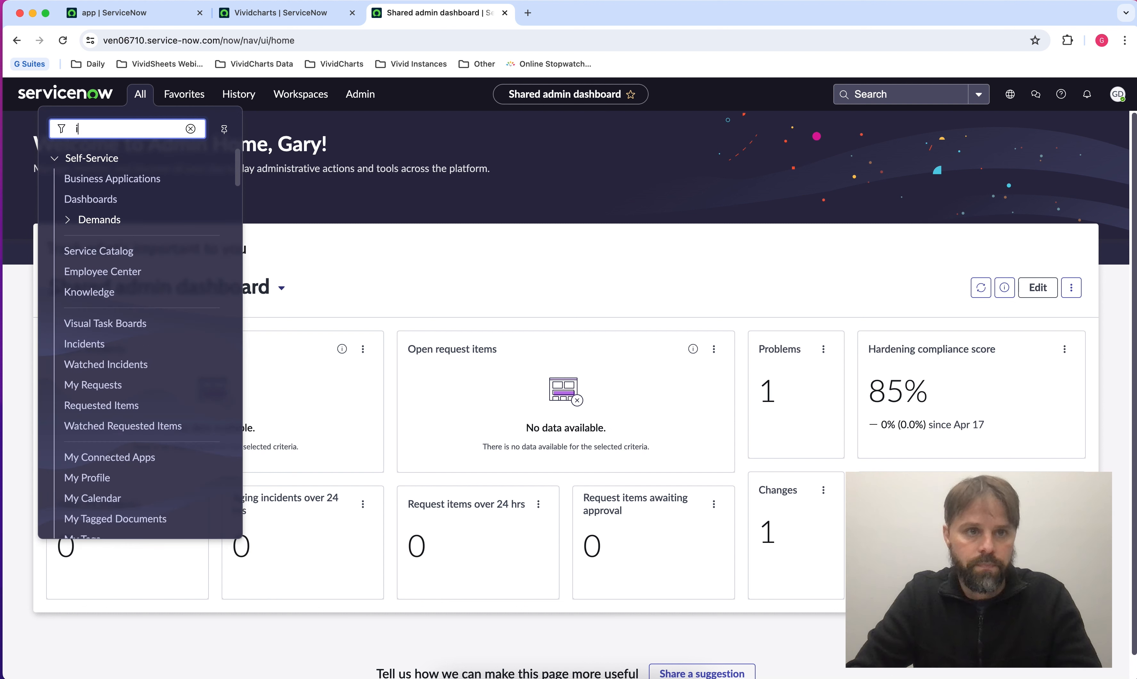
text(ncid)
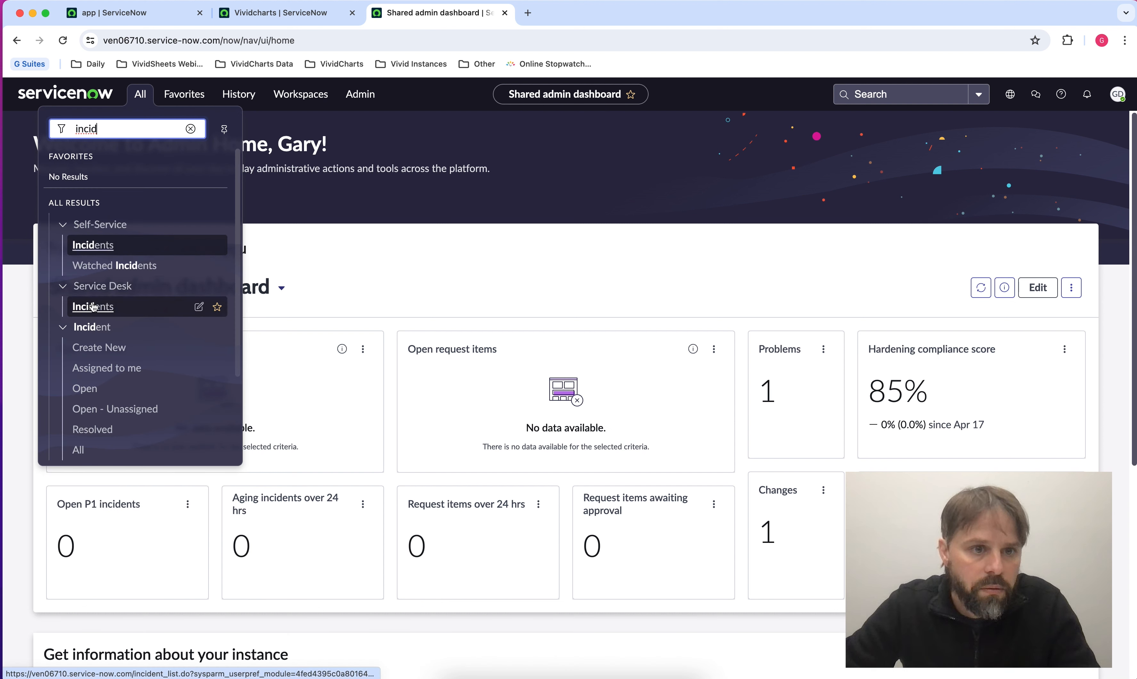
click(81, 451)
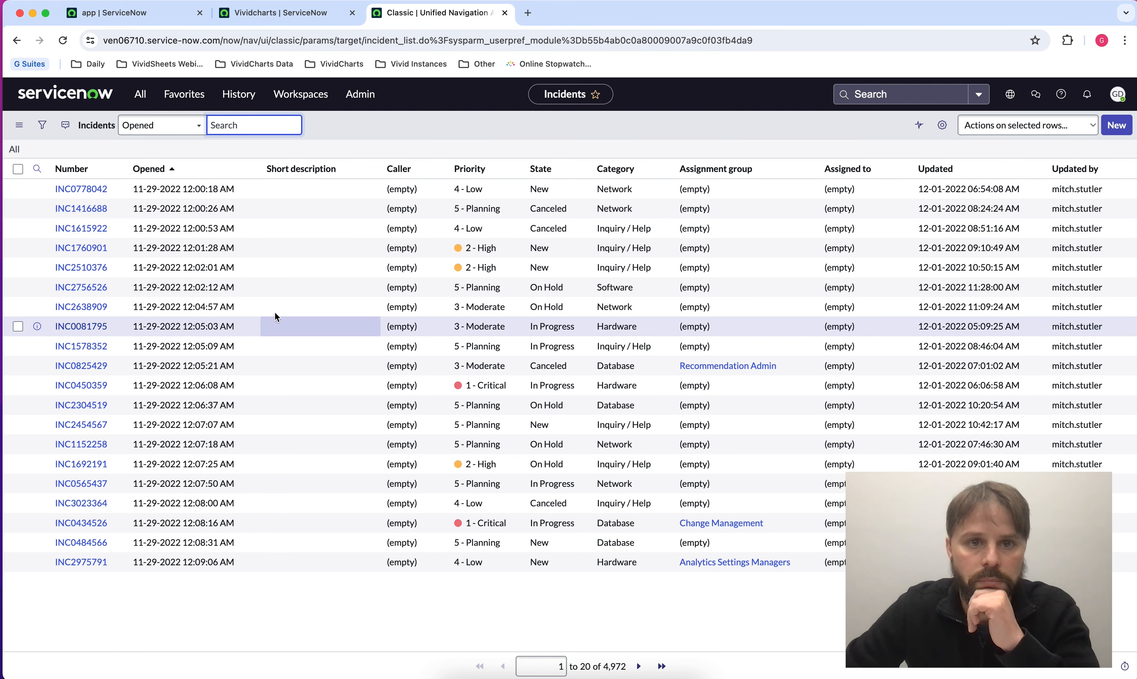
click(1120, 131)
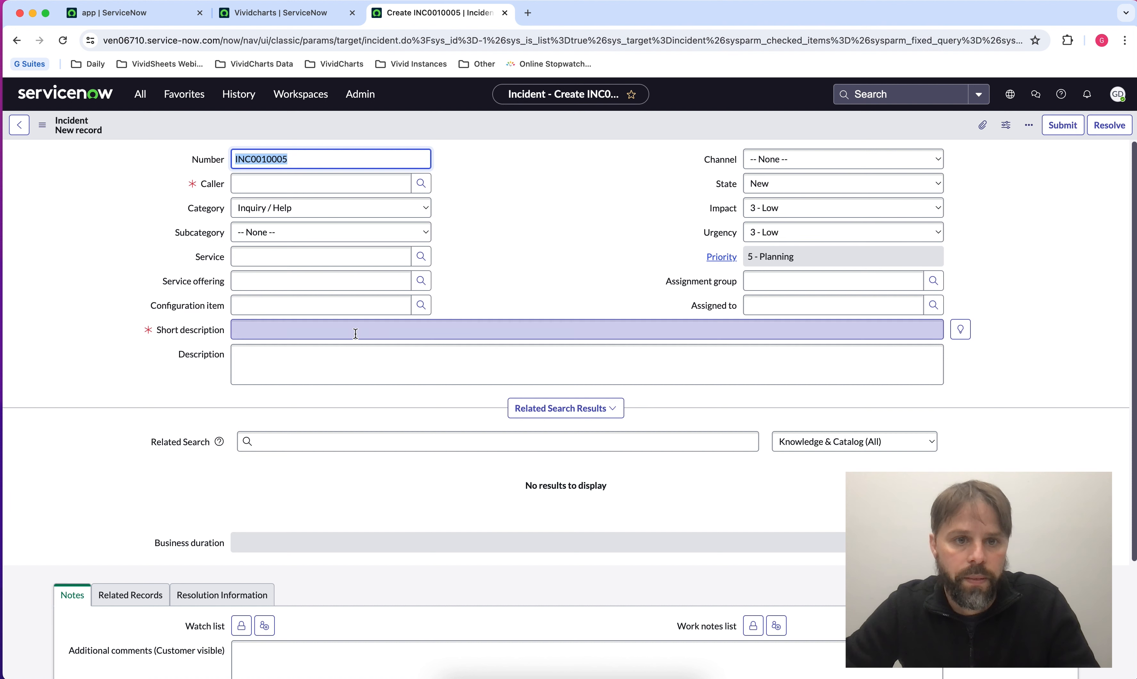
Submit the new incident with the short description "my demo incident" and the first user in the lookup list as caller
click(336, 331)
text(my demo incident)
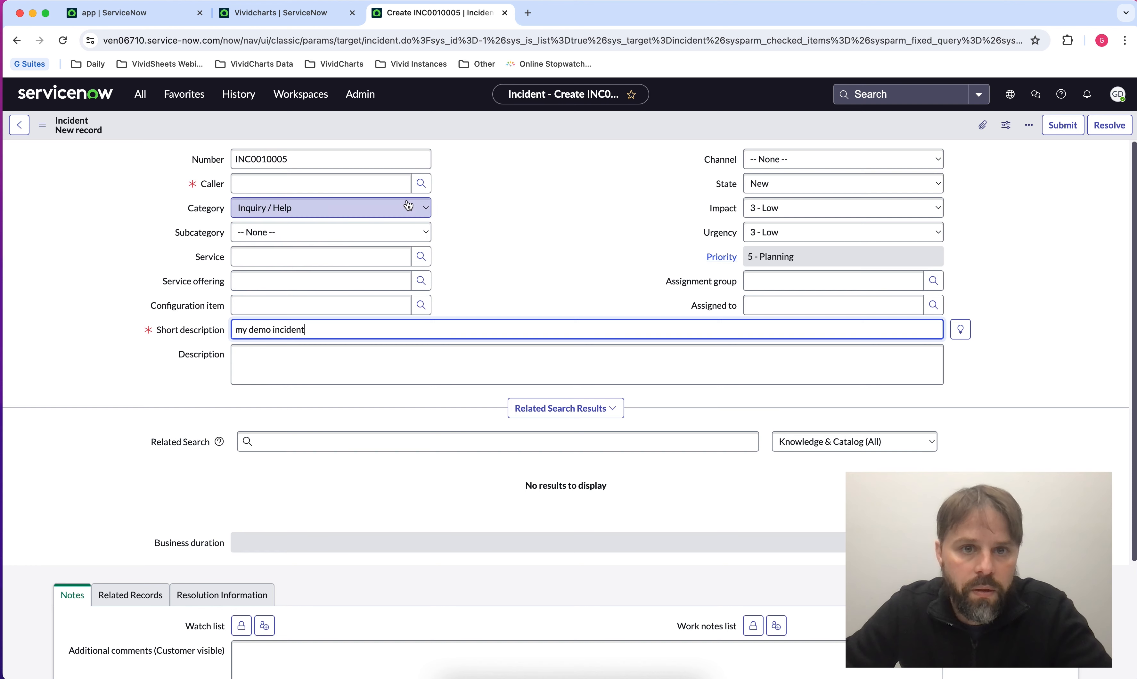
click(421, 183)
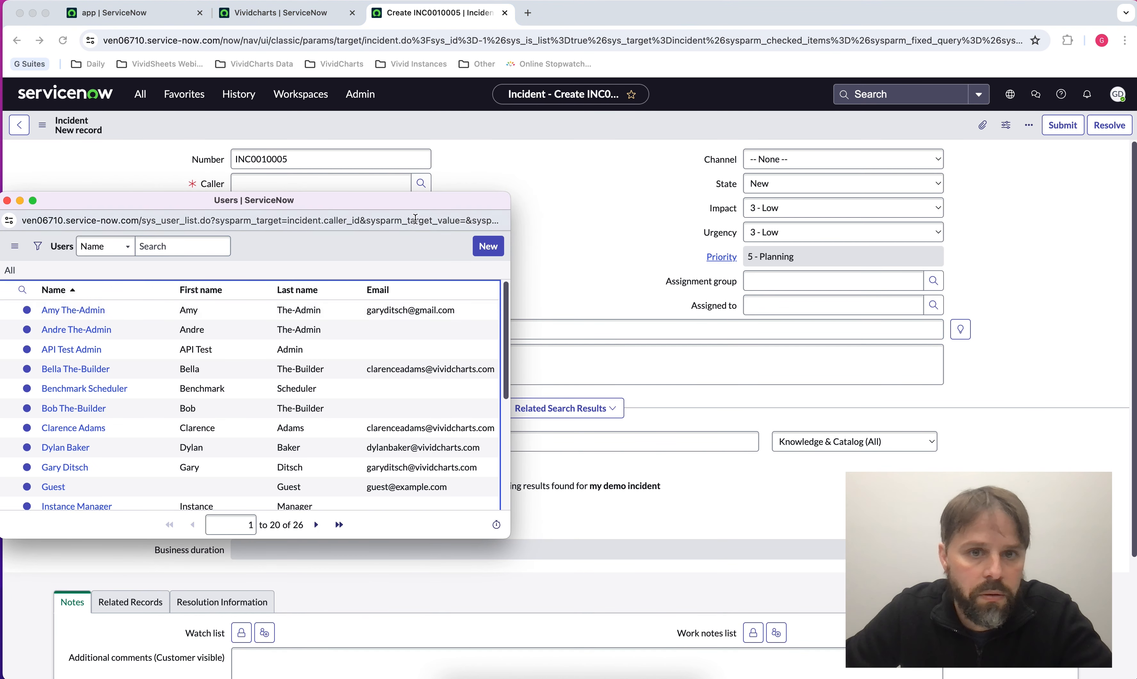
click(485, 255)
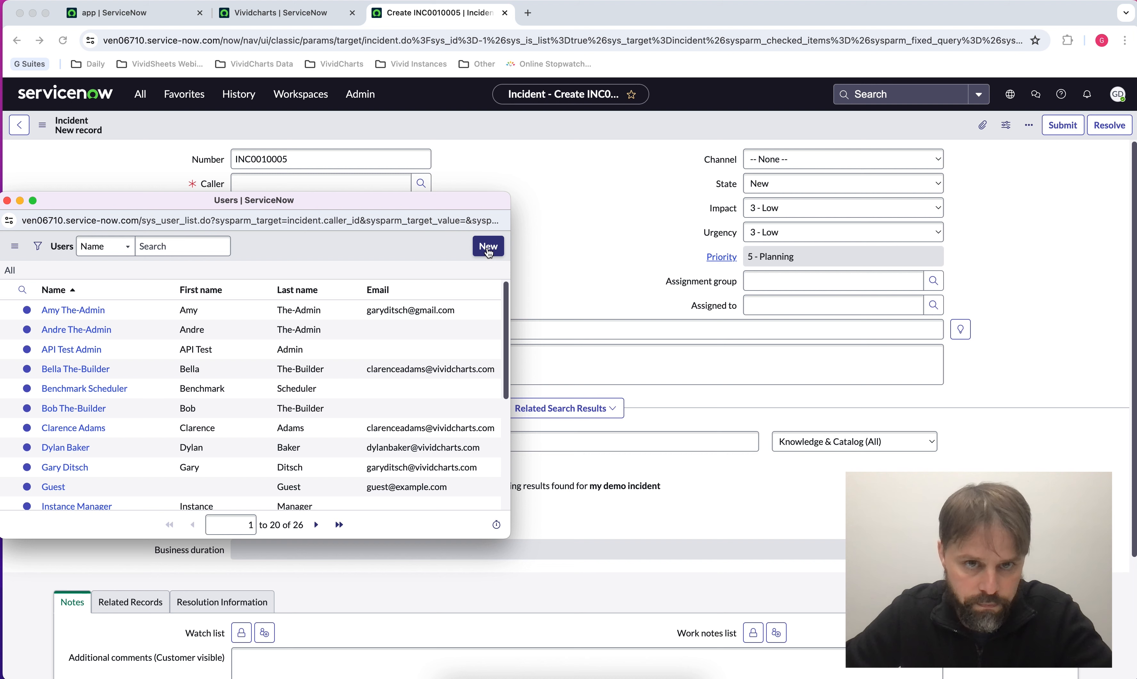
click(8, 202)
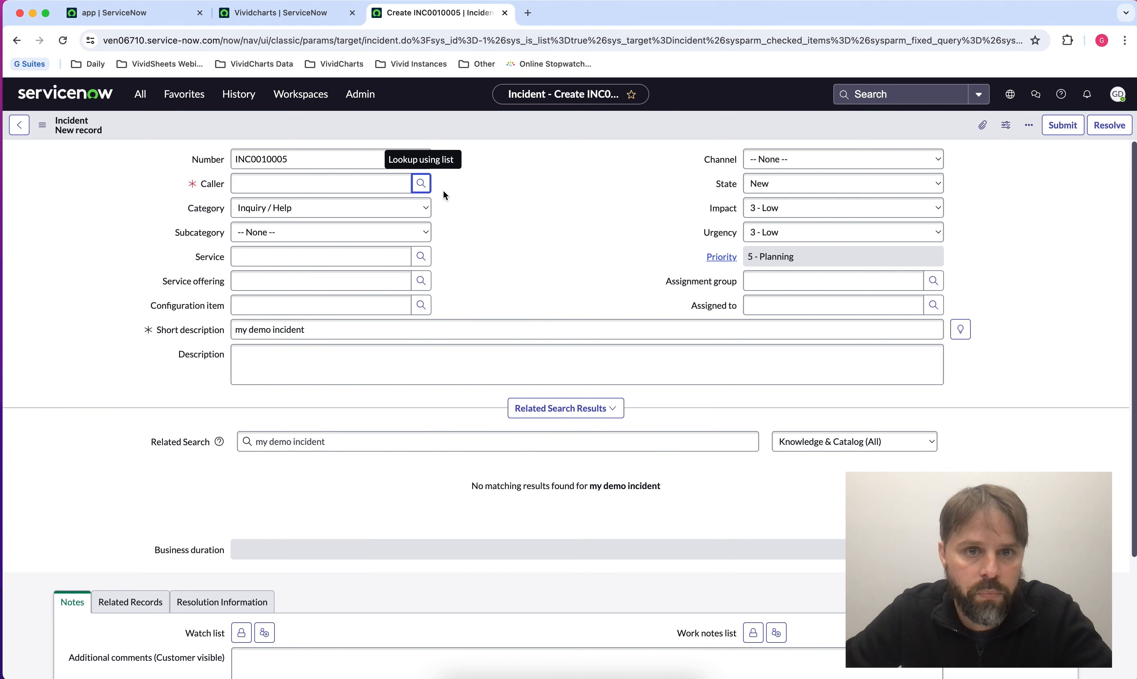
click(423, 189)
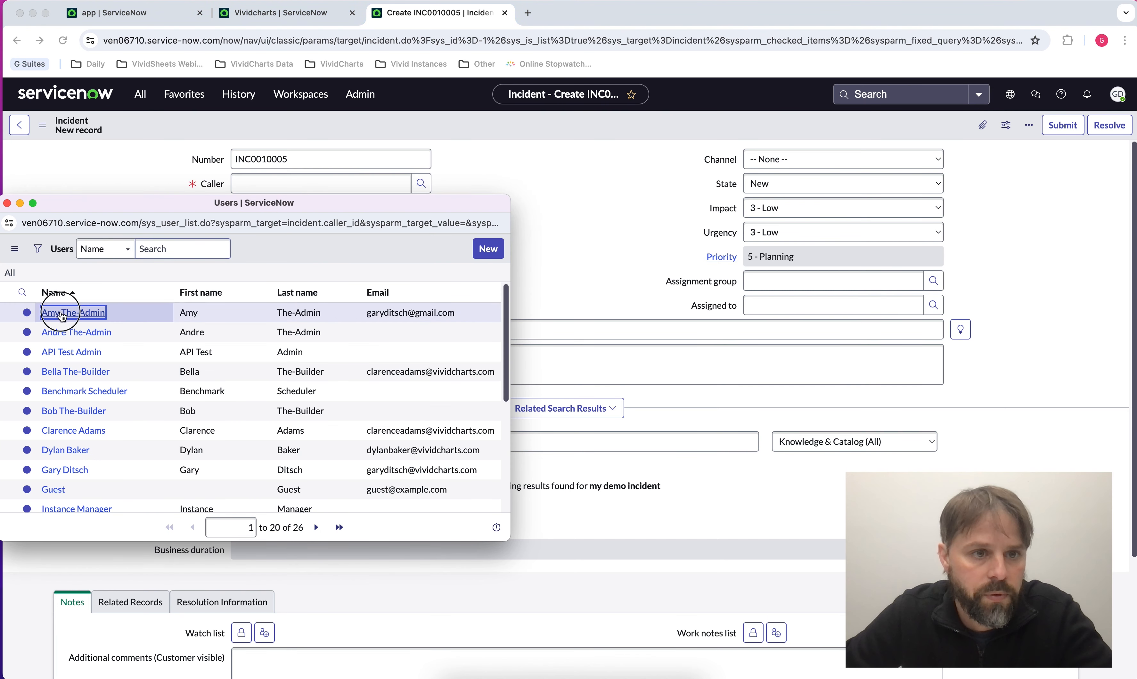
click(79, 314)
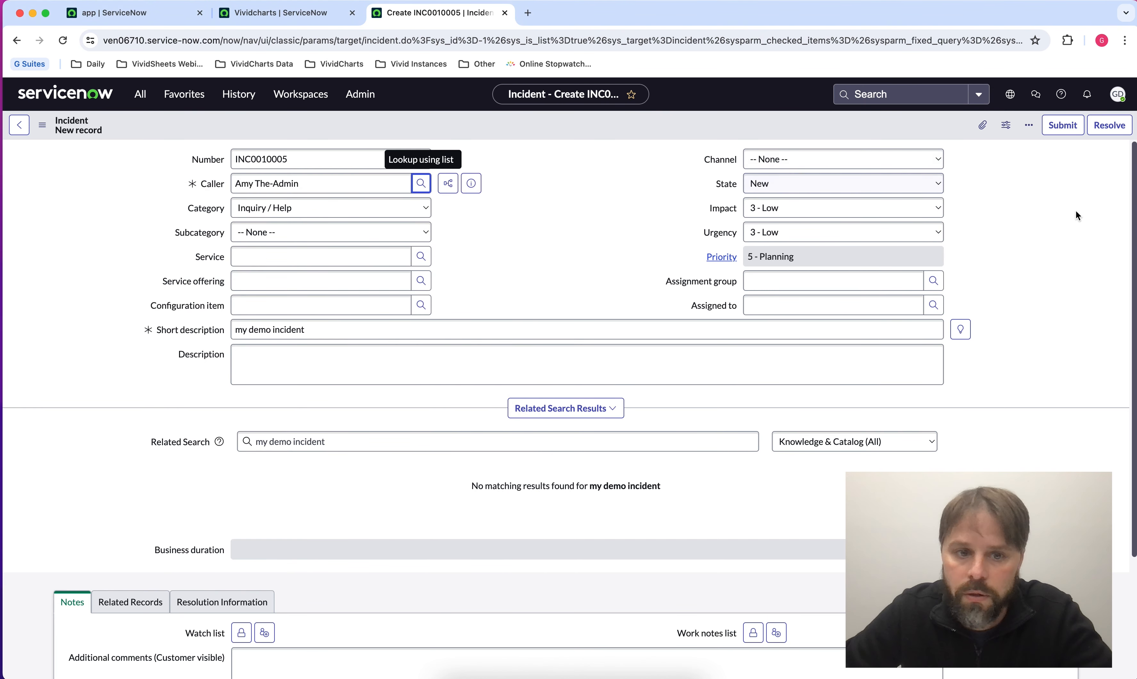
click(1063, 125)
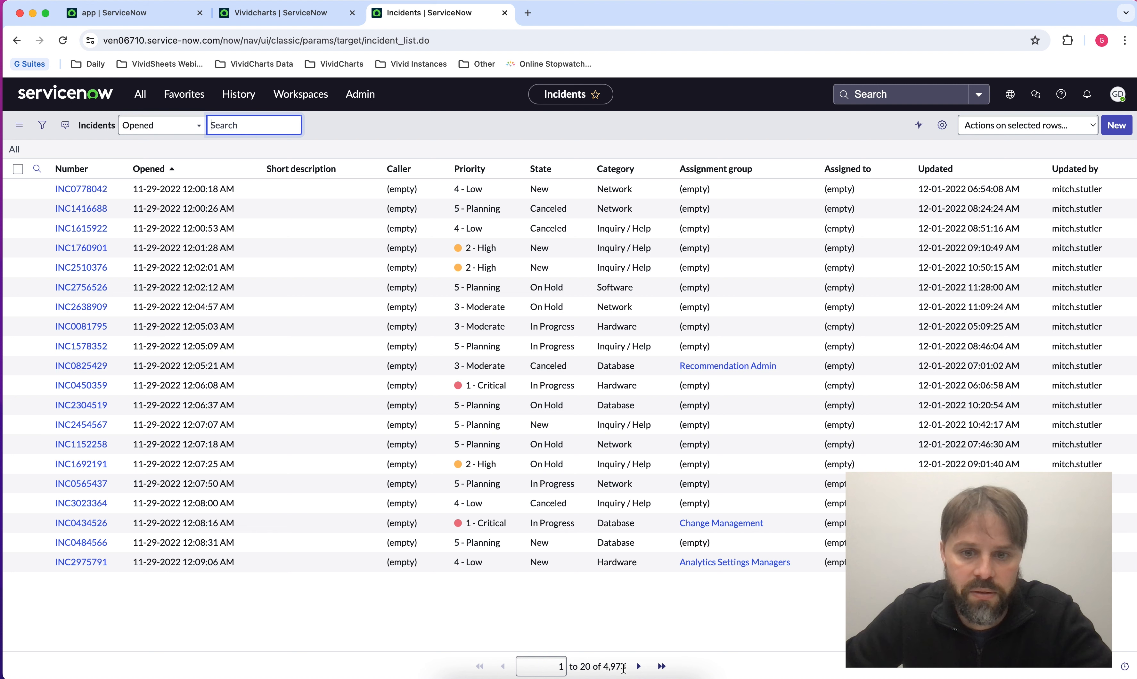
Check the count on the published slide and filter the incident list to records where Active is true
click(281, 13)
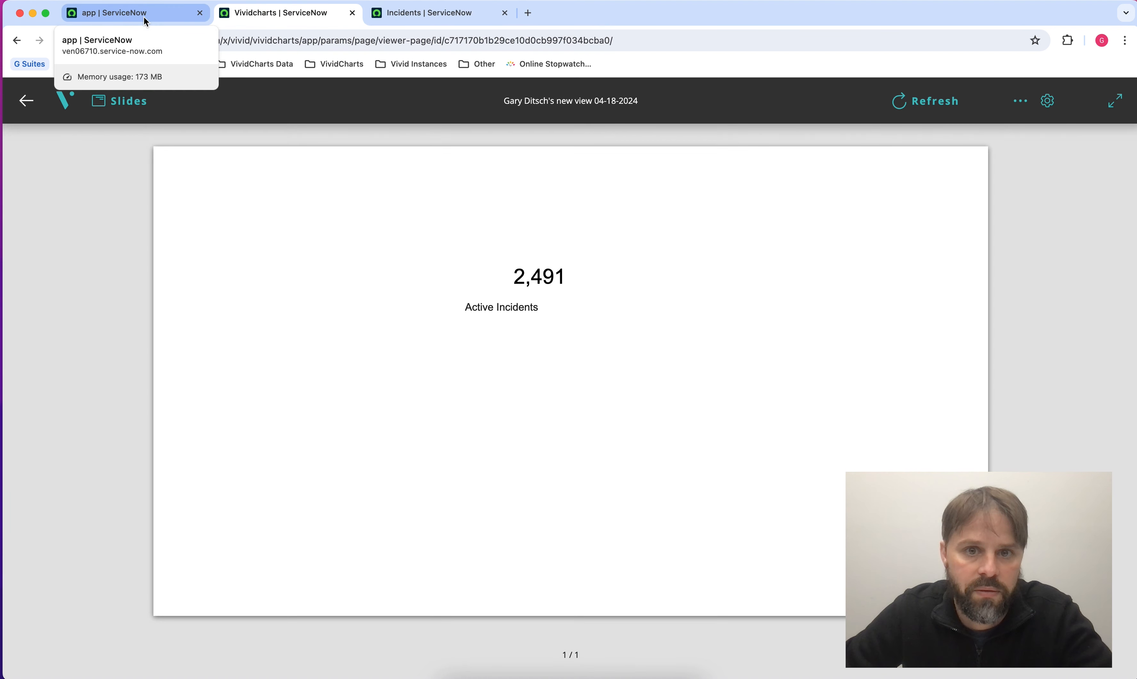
click(436, 12)
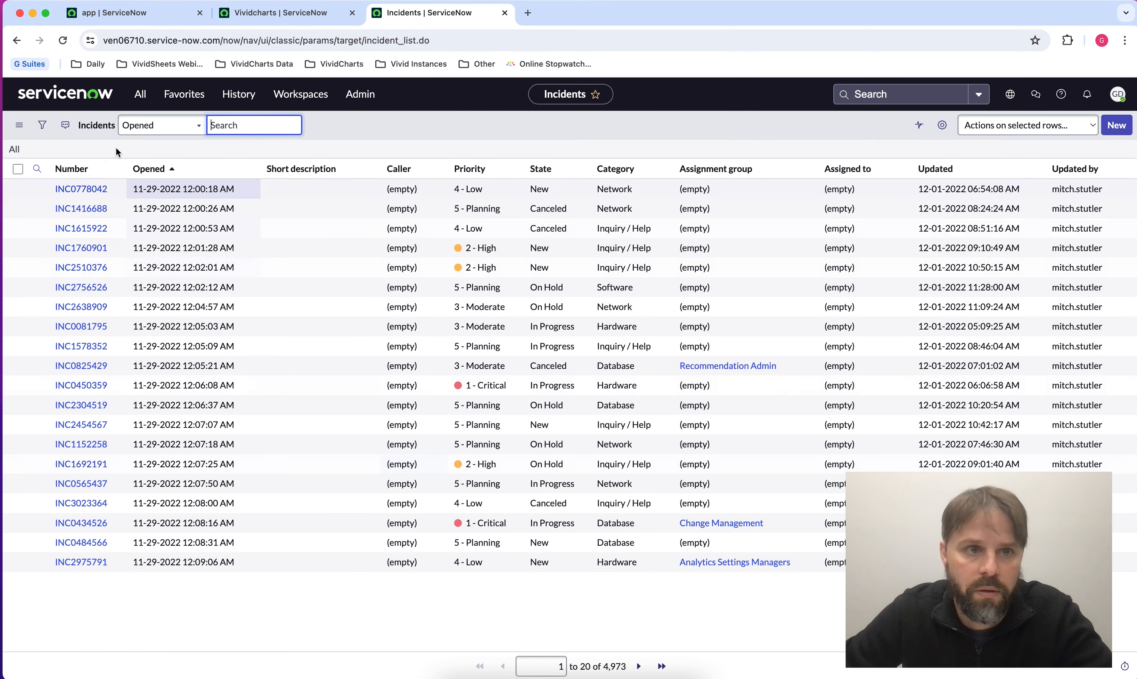
click(42, 125)
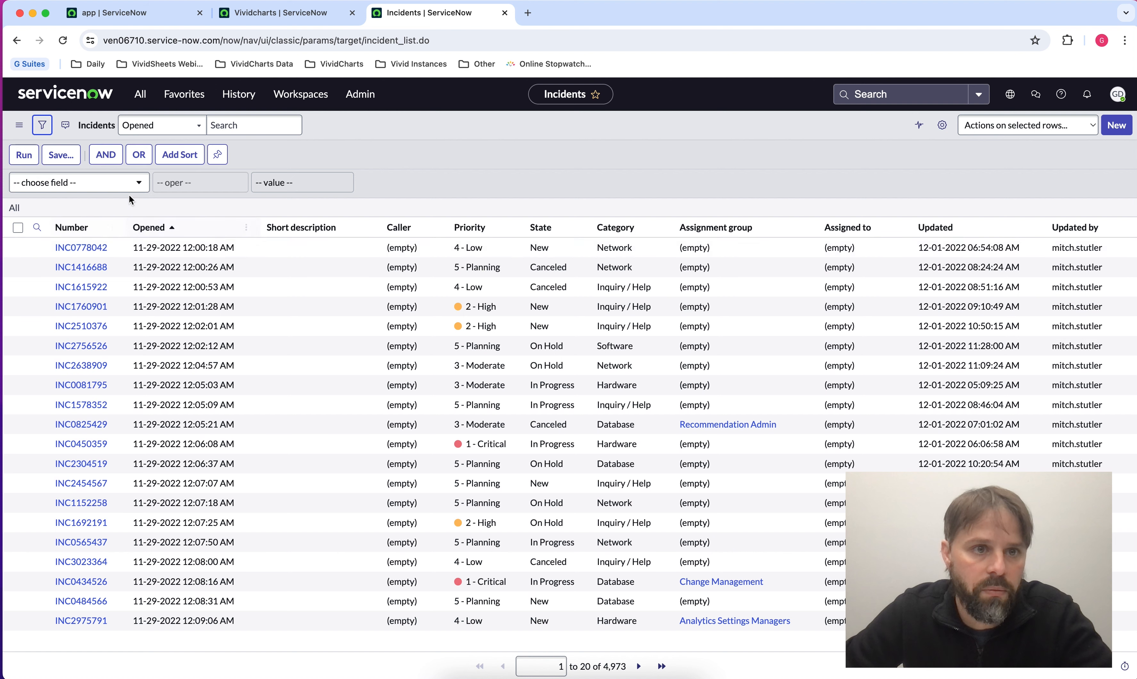
click(86, 183)
click(67, 259)
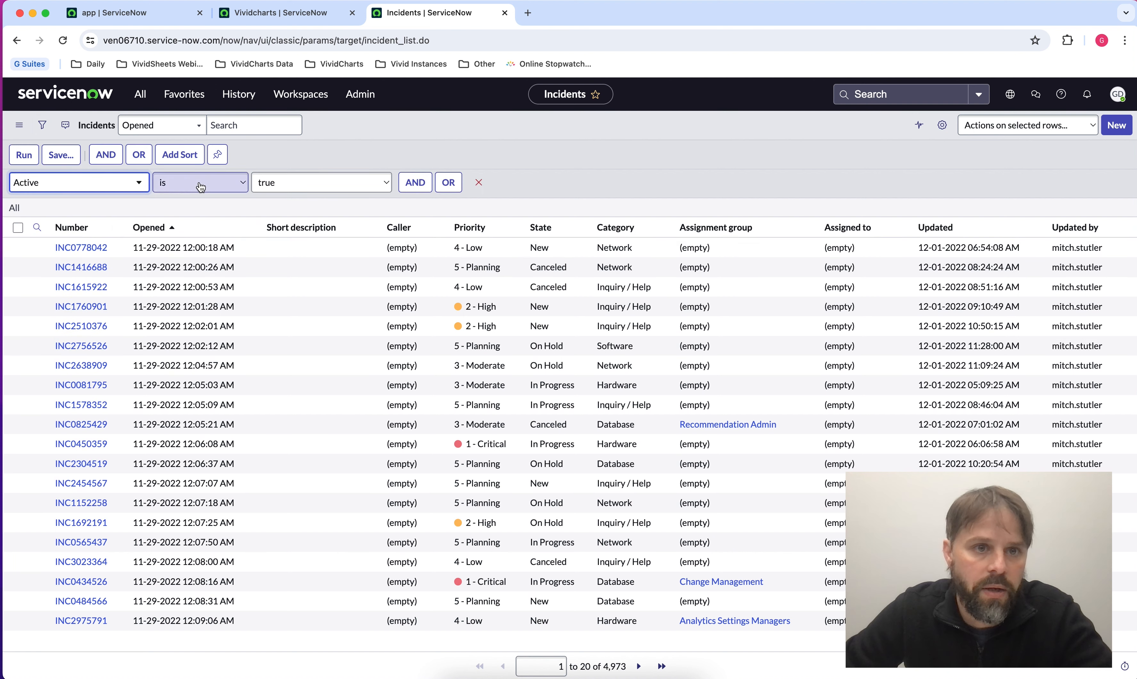
click(24, 155)
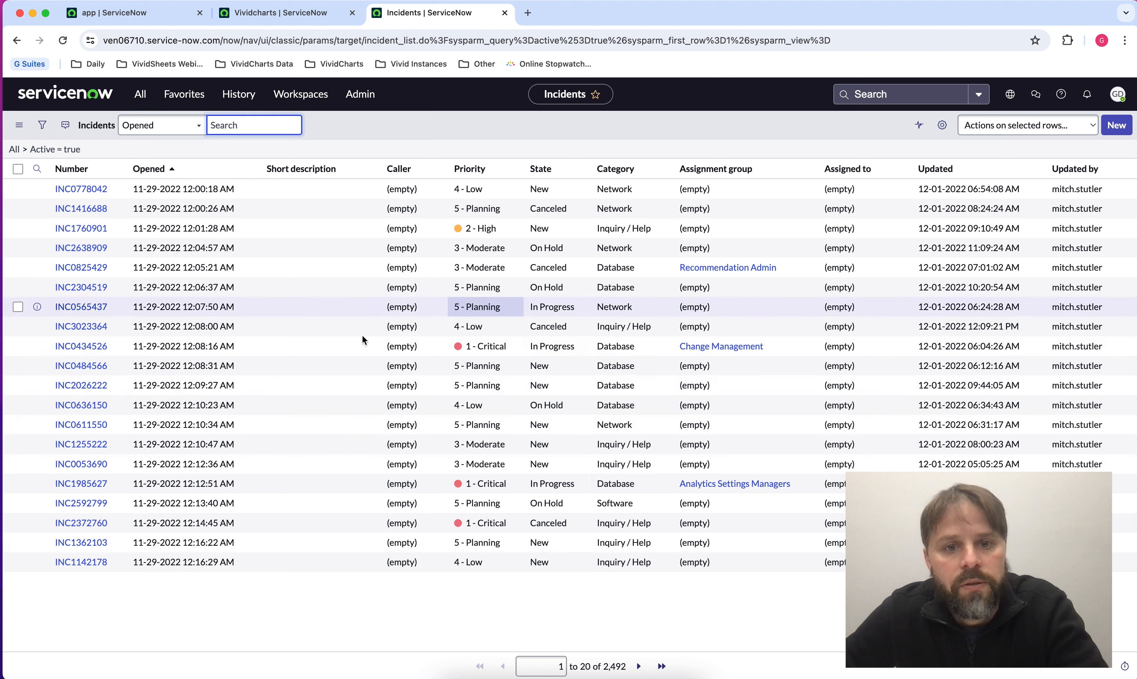
Compare the incident count on the slide with the VividSheet, and refresh the slide deck's data in the viewer
click(284, 13)
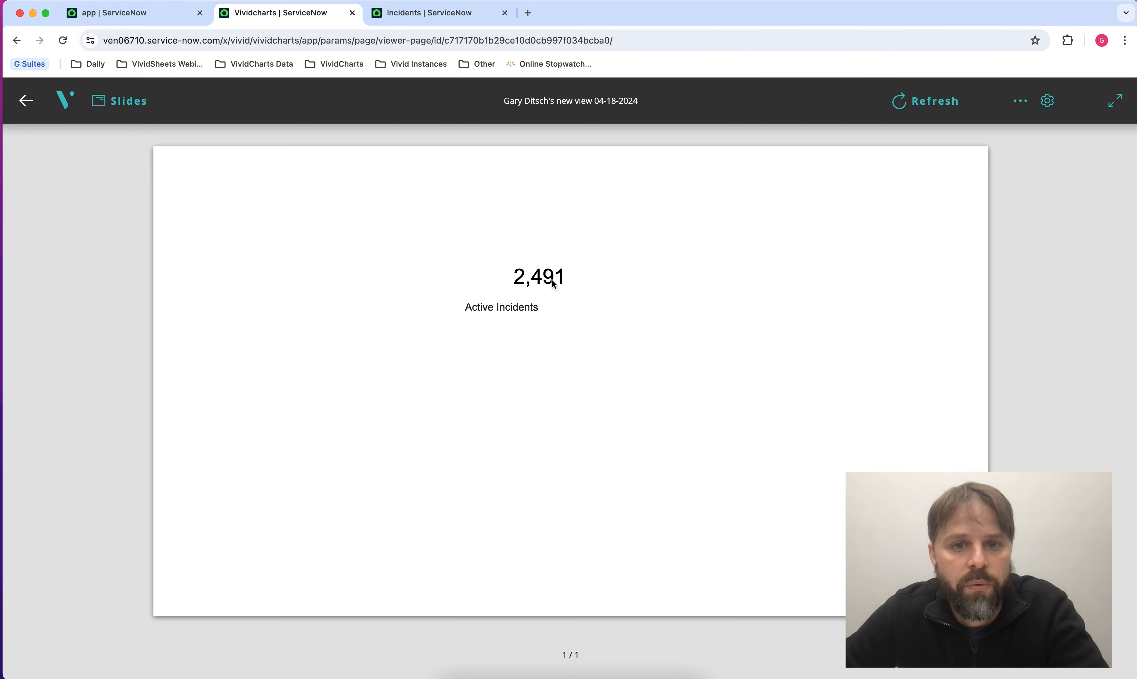
click(120, 13)
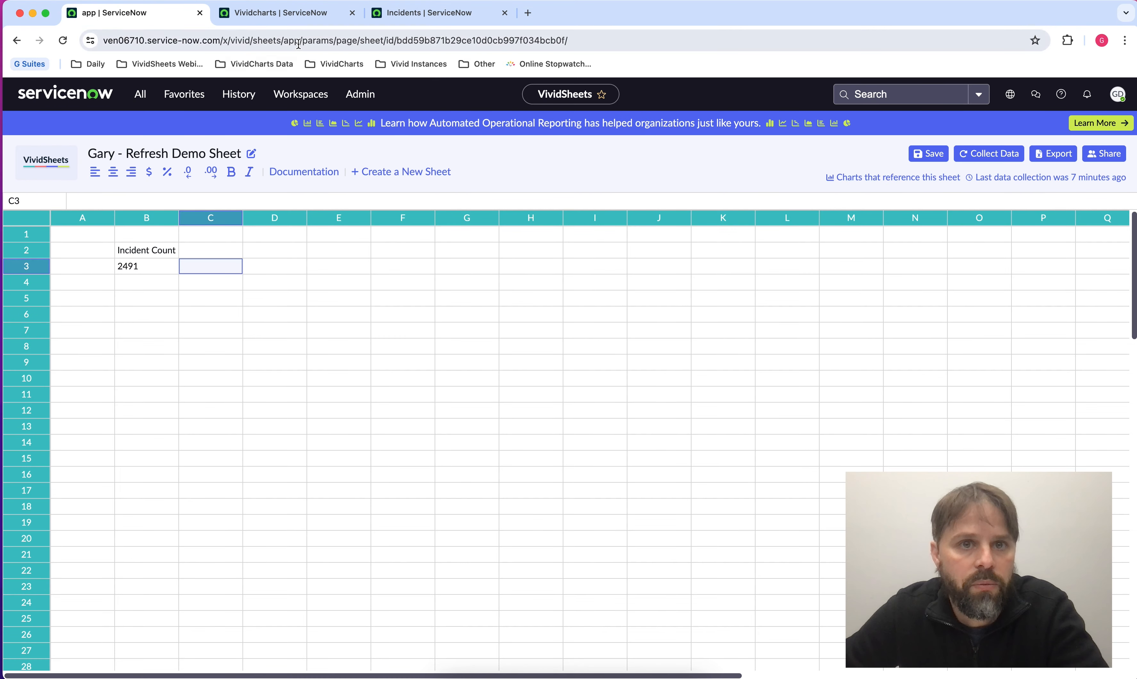
click(298, 19)
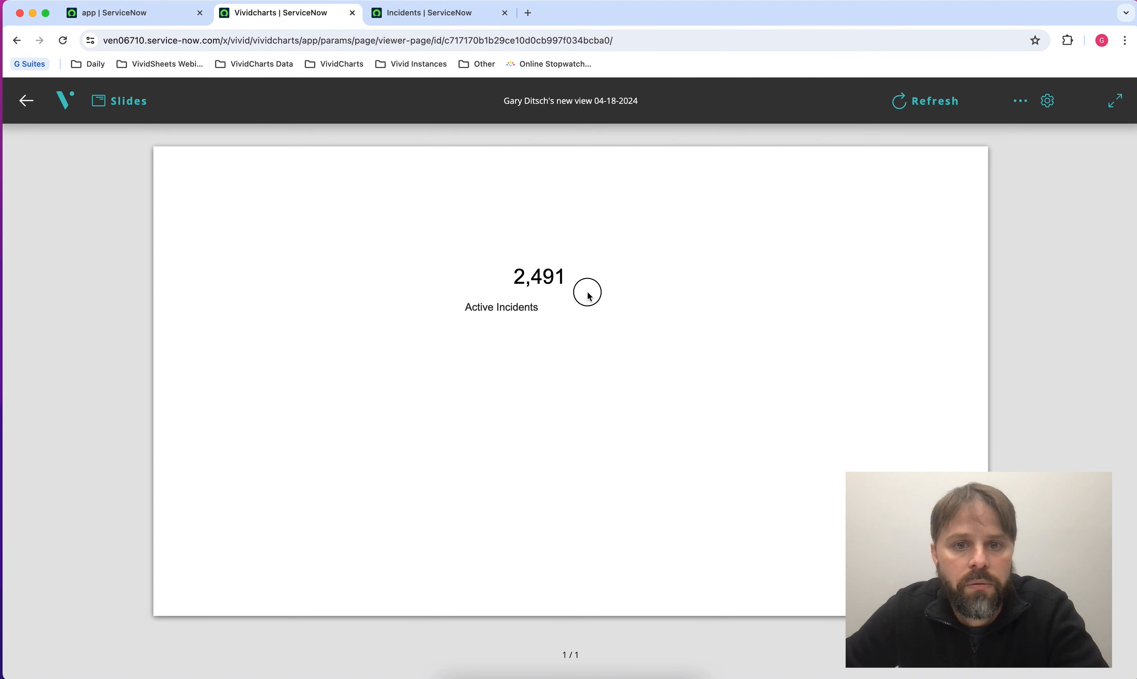
click(932, 105)
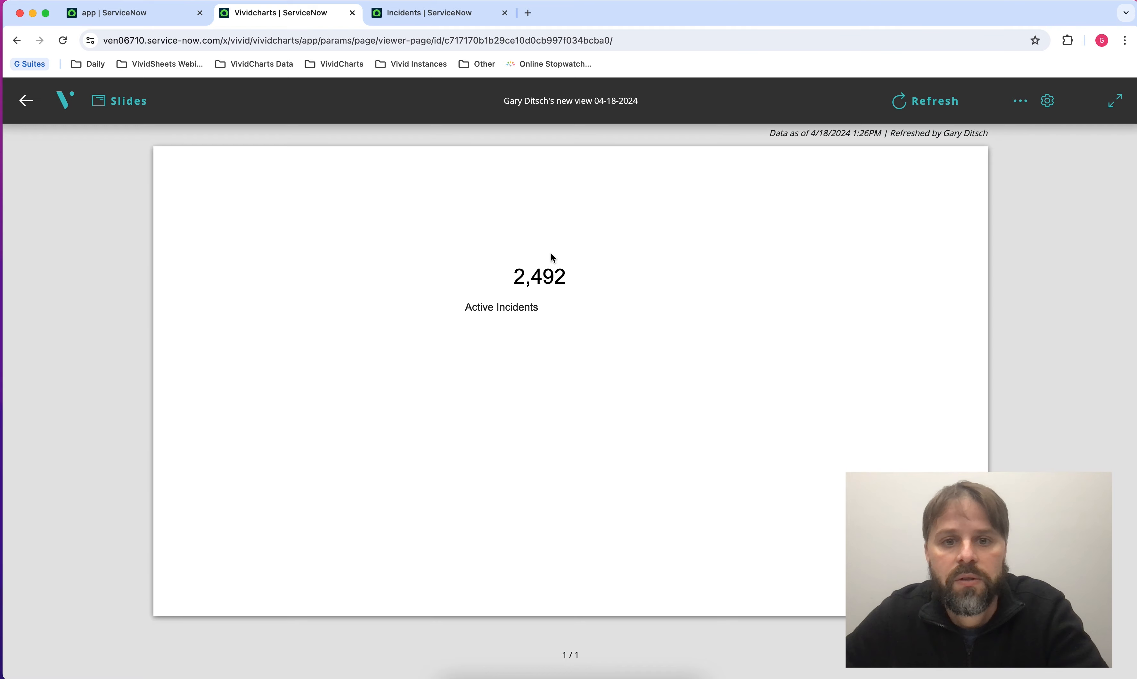
Reload the Refresh Demo Sheet and collect its data again to update the incident count
click(118, 13)
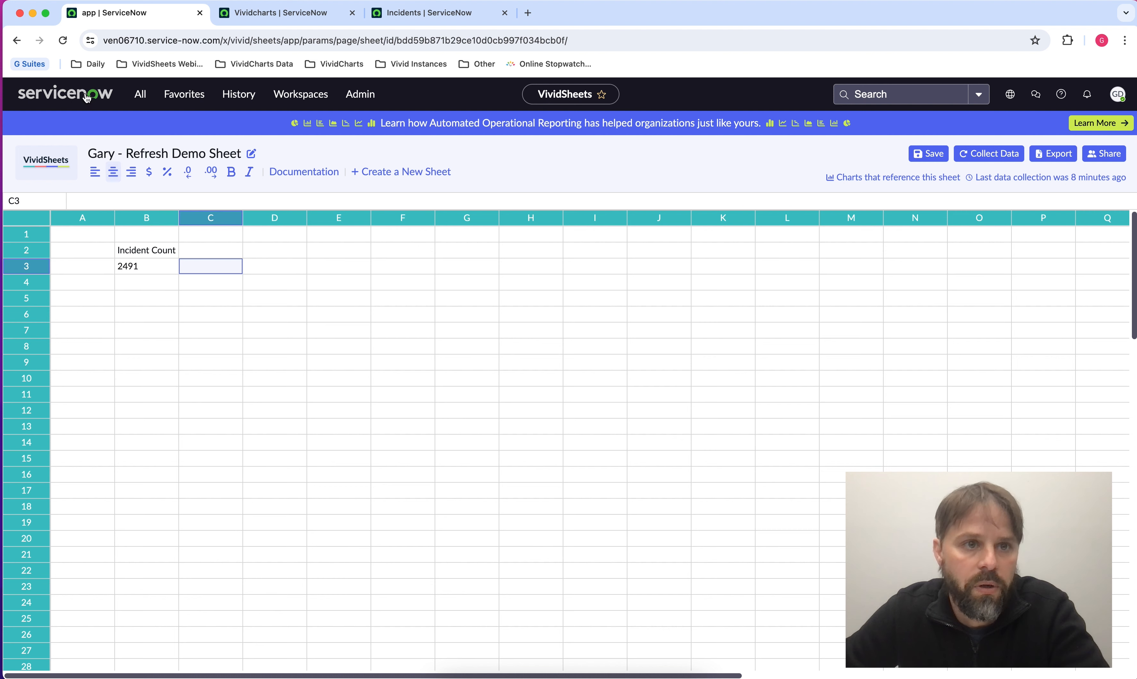
key(super+r)
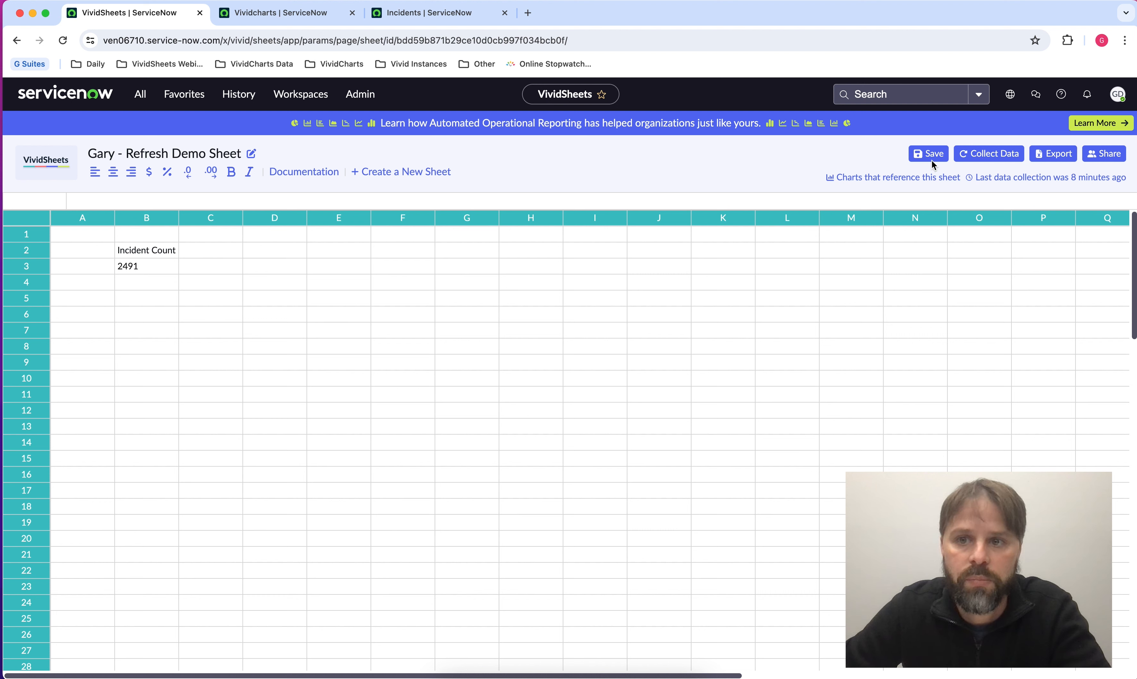
click(993, 156)
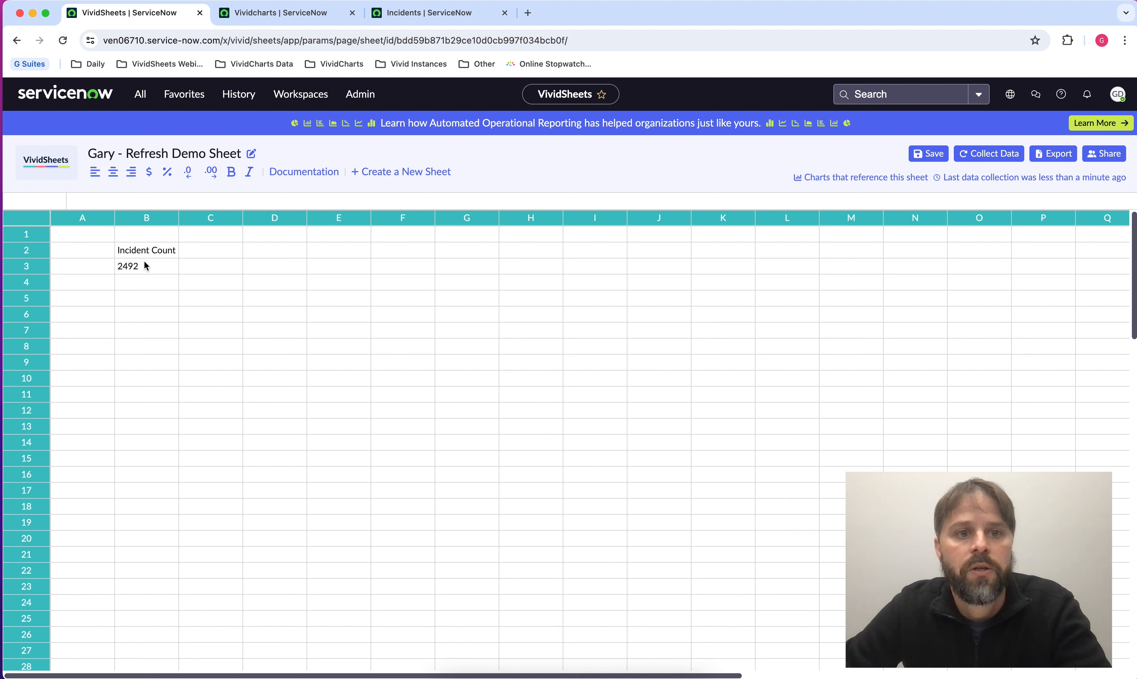
Compare the active incident count on the slide with the Incident Count value in the VividSheet
click(288, 16)
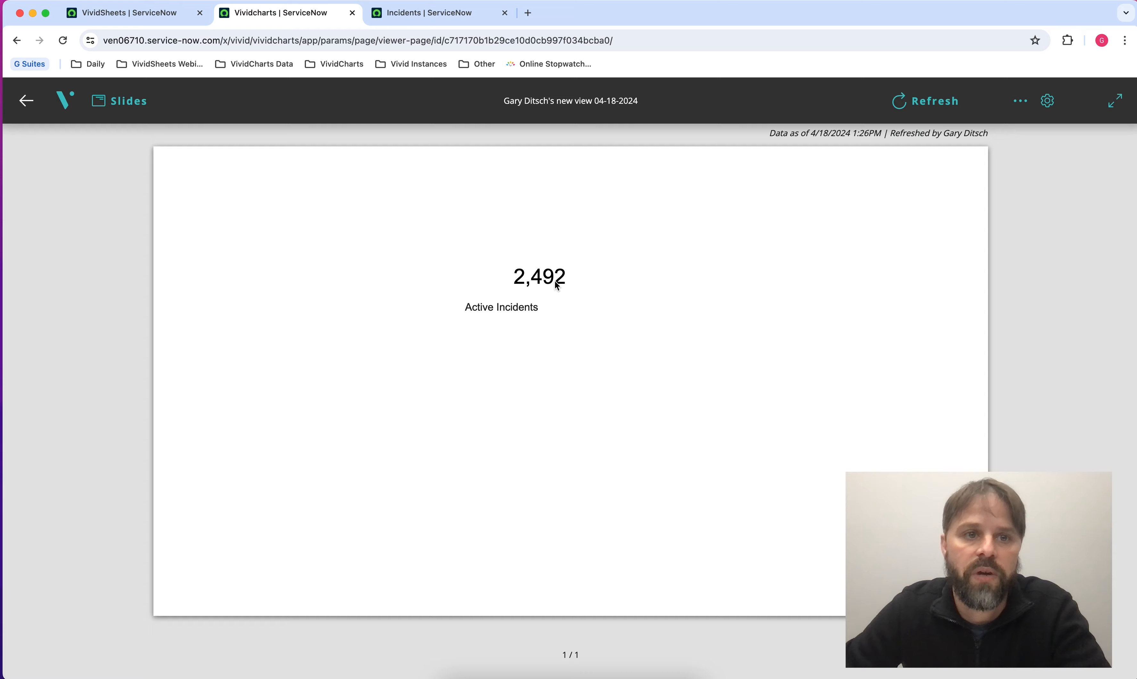
click(133, 15)
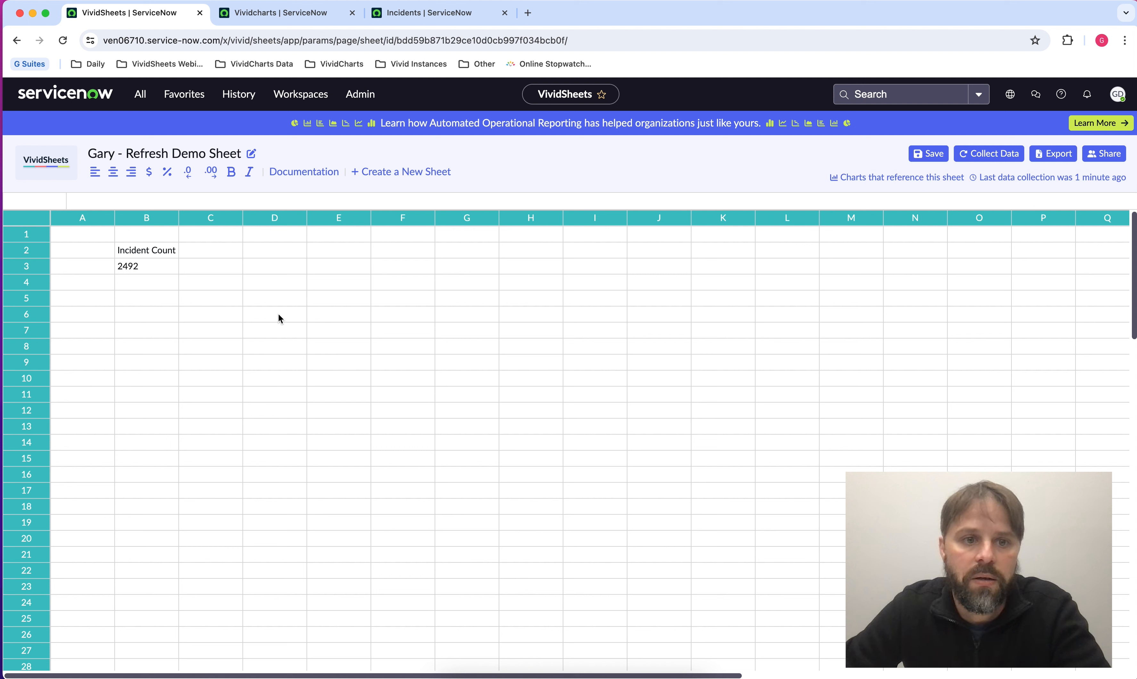
click(285, 14)
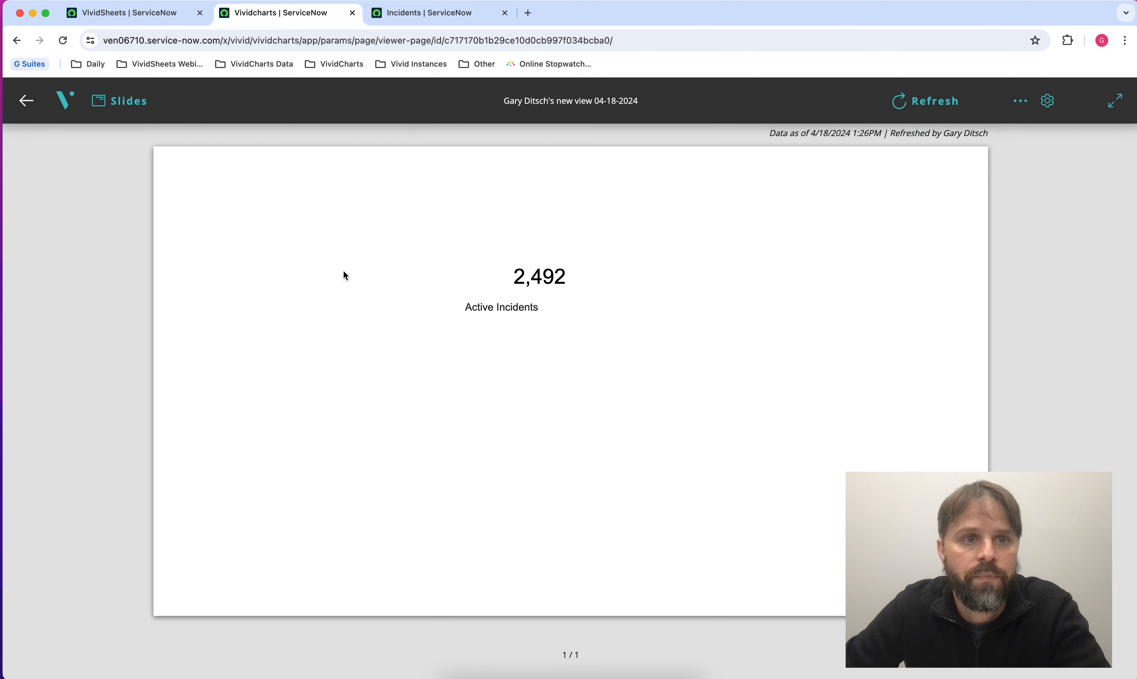
click(127, 13)
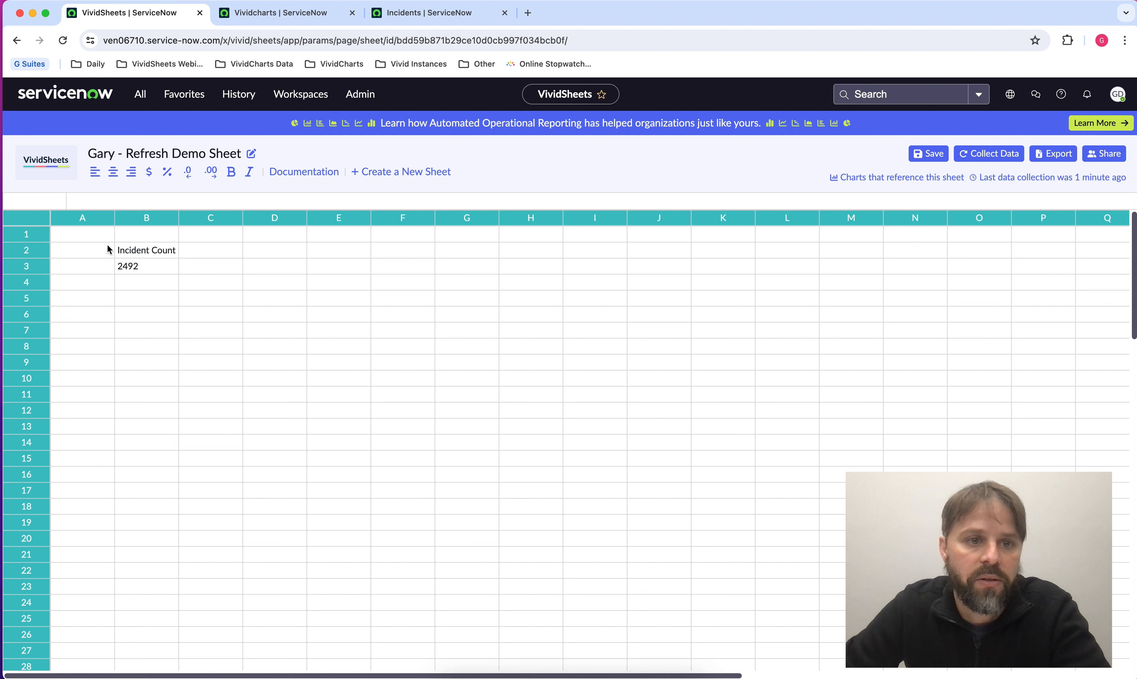